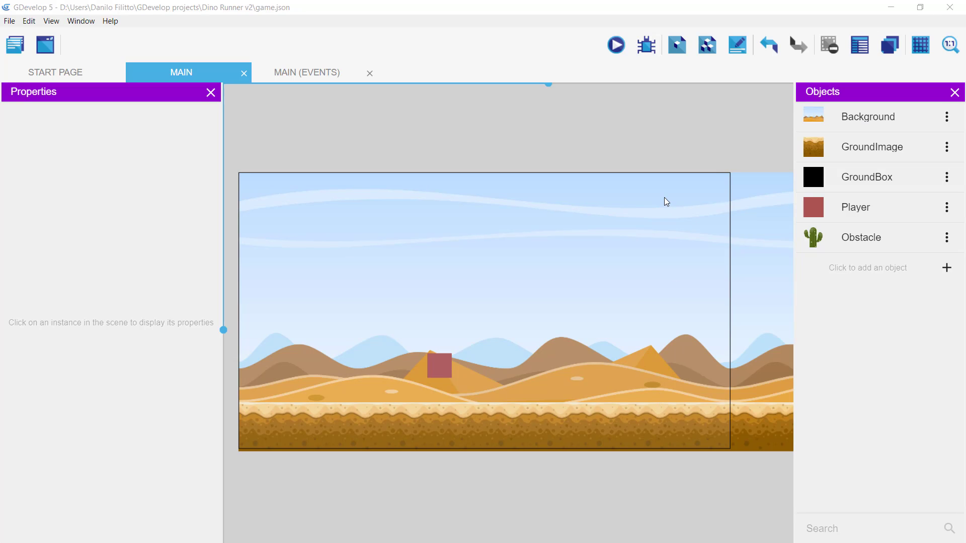
# - Start the Dino Runner game preview from the toolbar play button
pyautogui.click(616, 46)
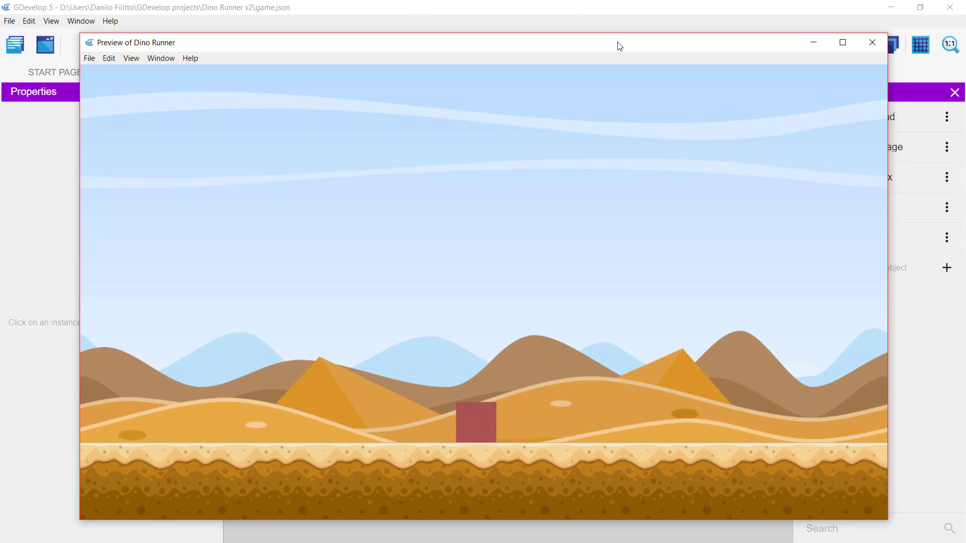
# - Run the red Player box with the arrow keys and jump the first cacti with Space
pyautogui.press('Right')
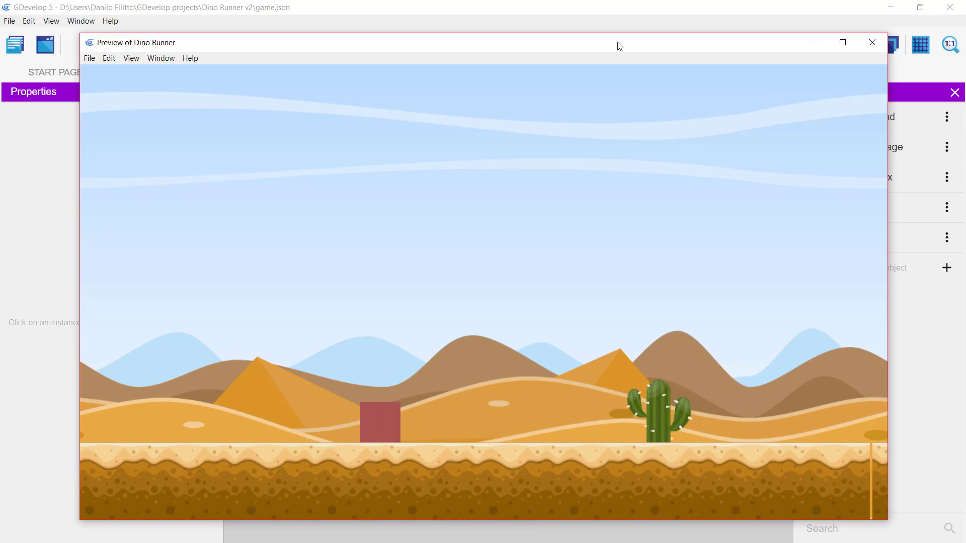
pyautogui.press('space')
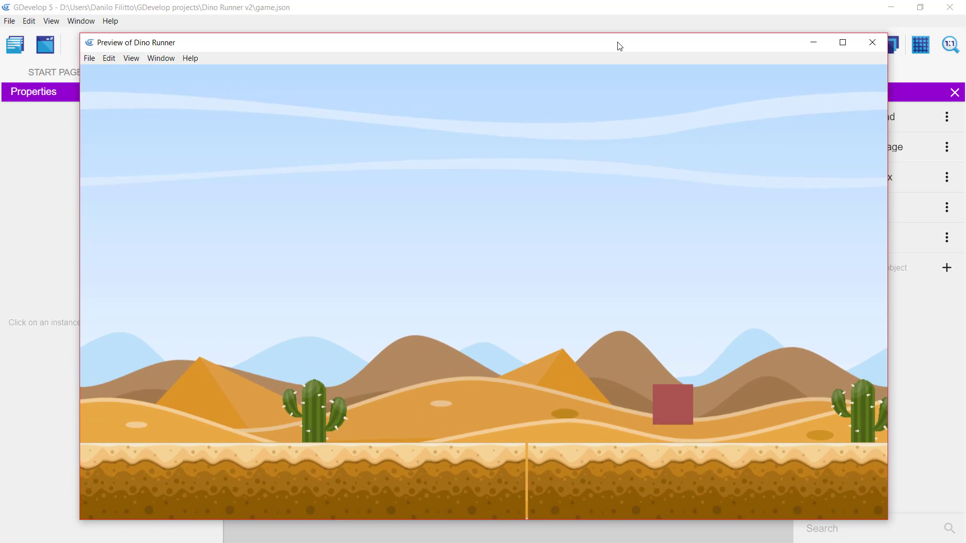
pyautogui.press('Left')
pyautogui.press('Right')
pyautogui.press('space')
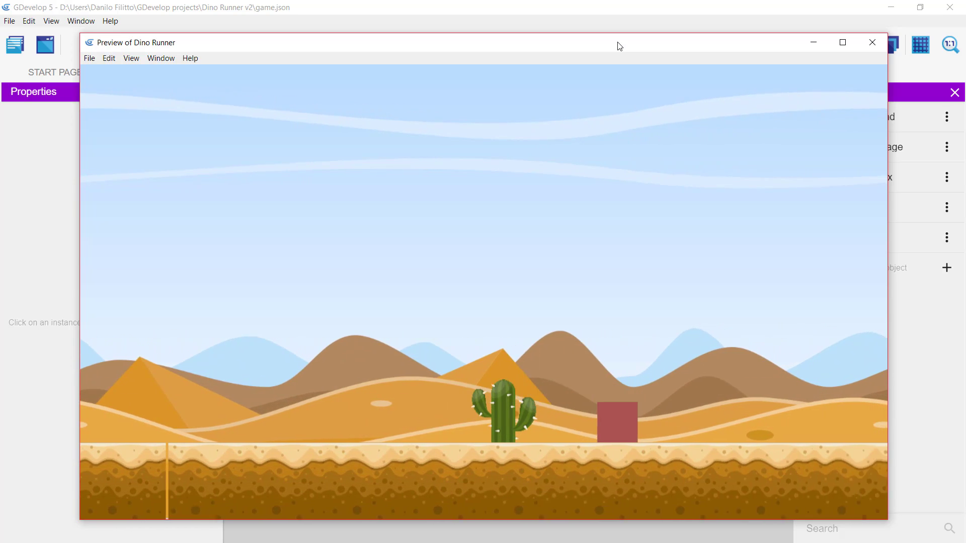
# - Keep running and jumping over cacti, then close the preview window
pyautogui.press('Left')
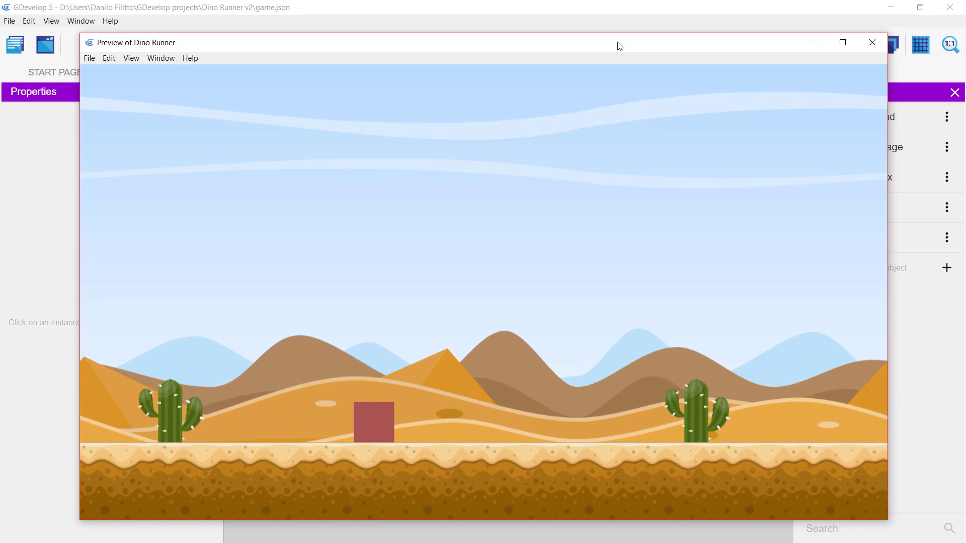
pyautogui.press('Right')
pyautogui.press('space')
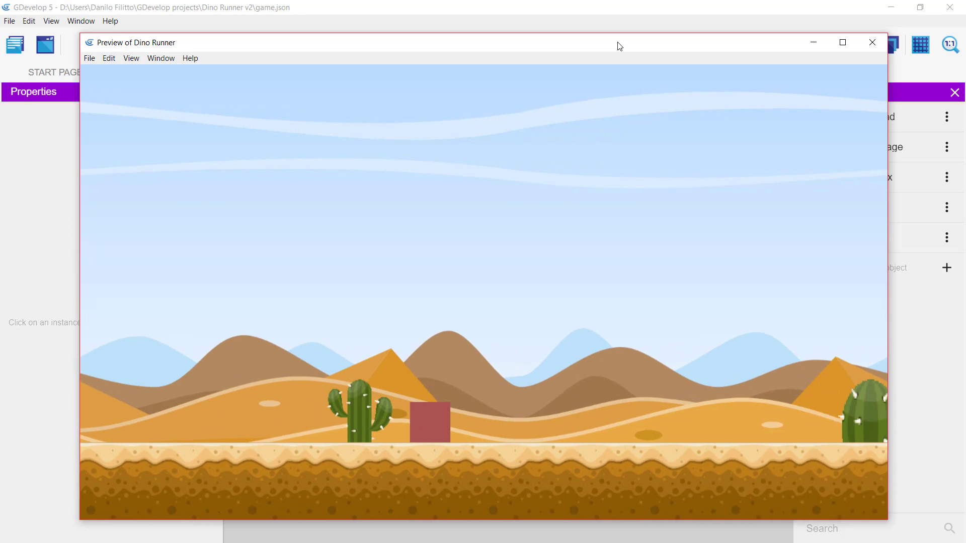
pyautogui.press('Right')
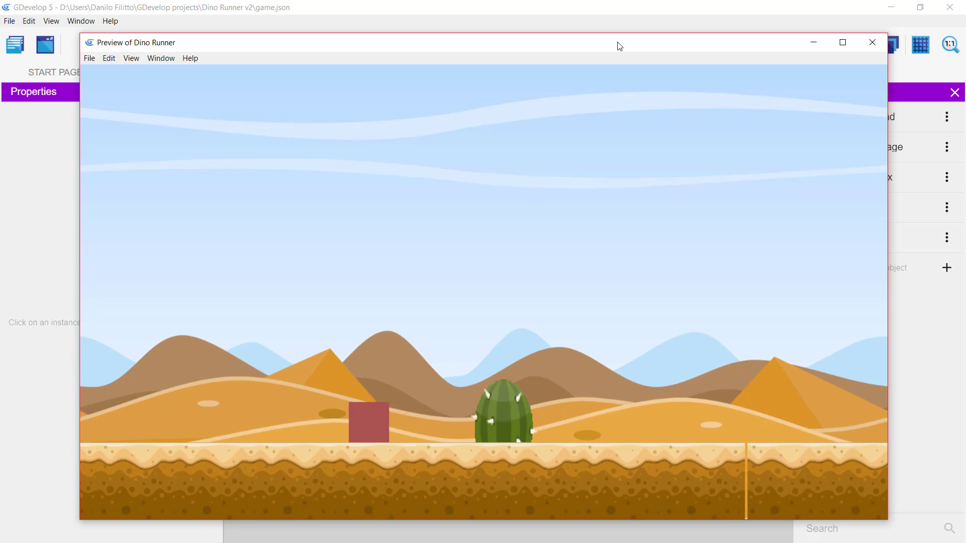
pyautogui.press('space')
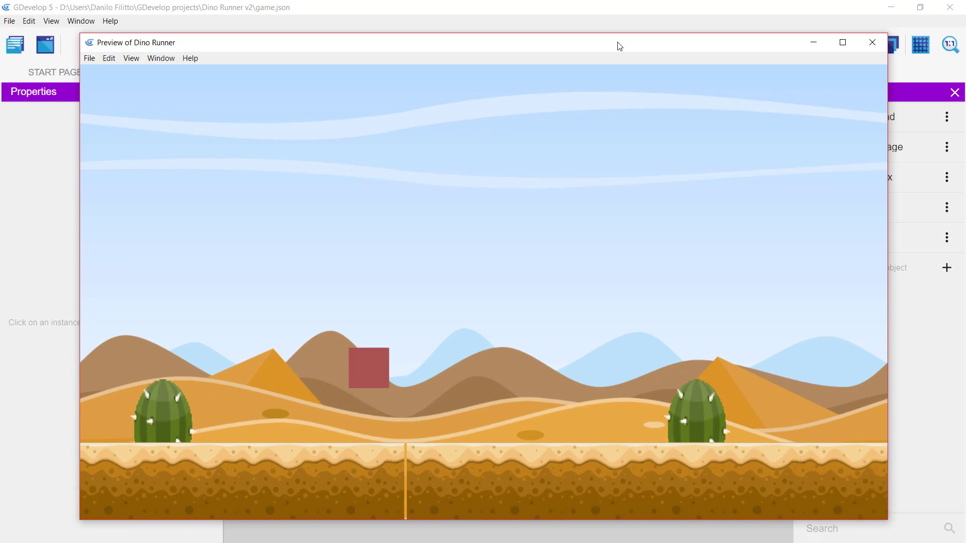
pyautogui.press('space')
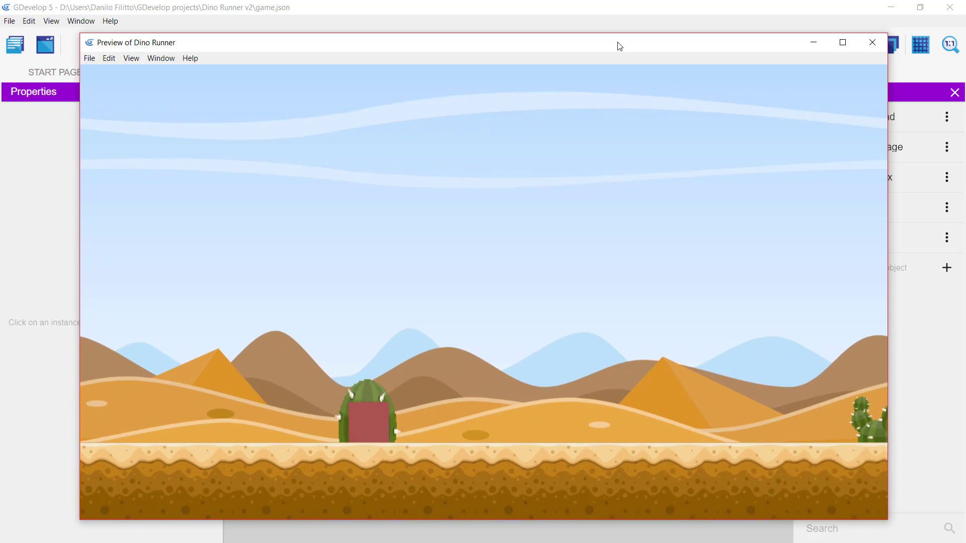
pyautogui.click(873, 42)
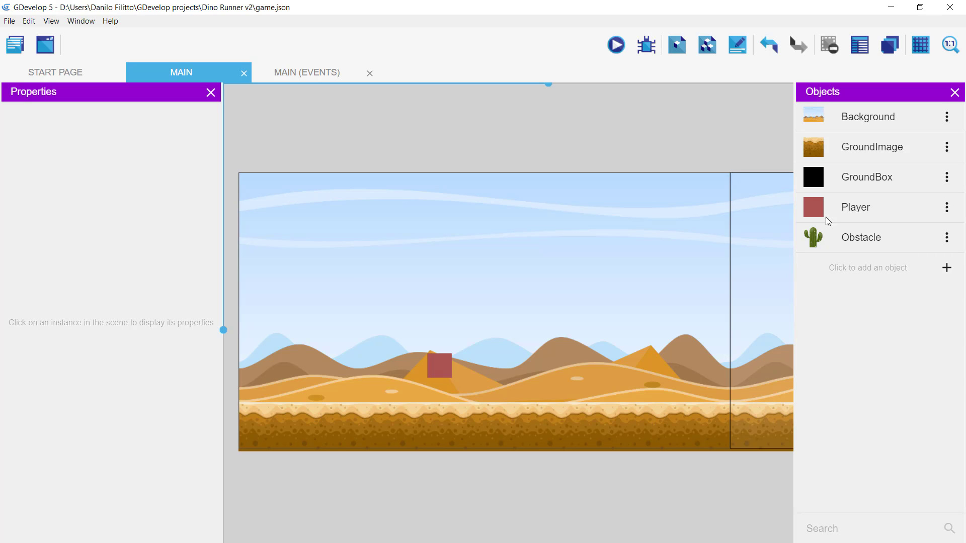
# - Select the Player object and open it with Edit object from its ⋮ menu
pyautogui.click(884, 210)
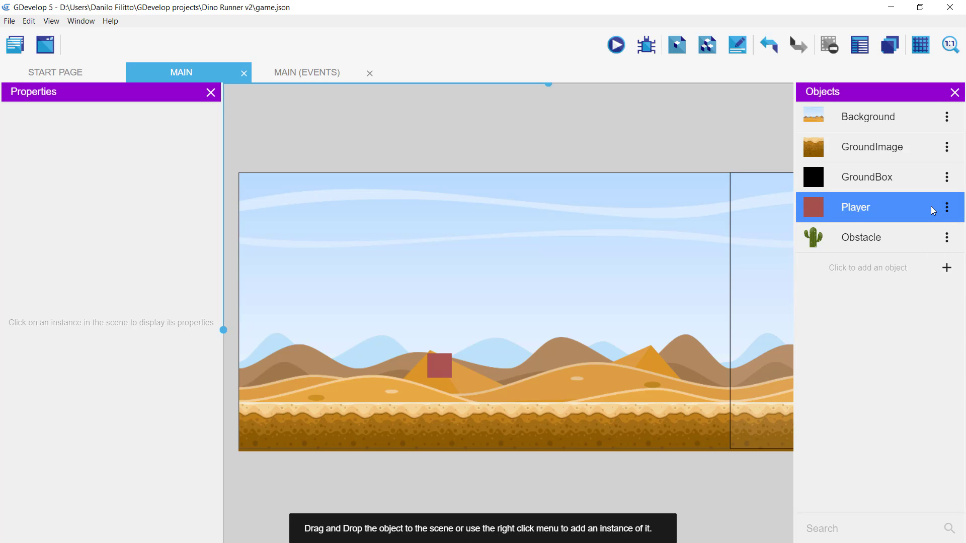
pyautogui.click(438, 370)
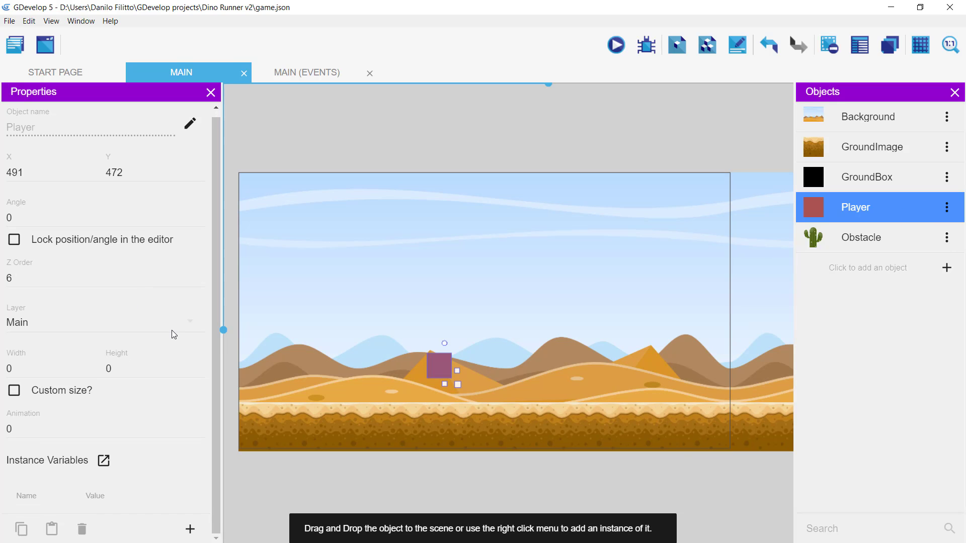
pyautogui.scroll(-1, 210, 342)
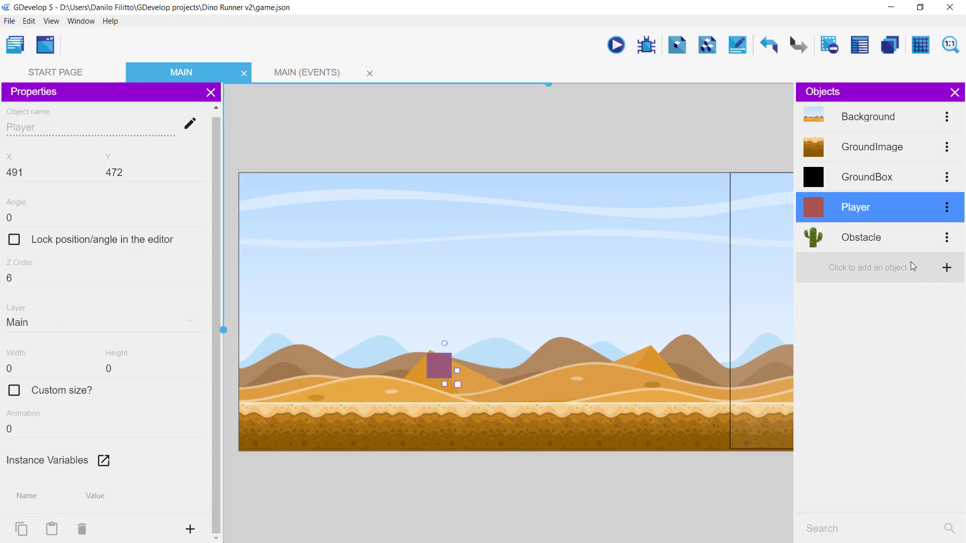
pyautogui.click(947, 207)
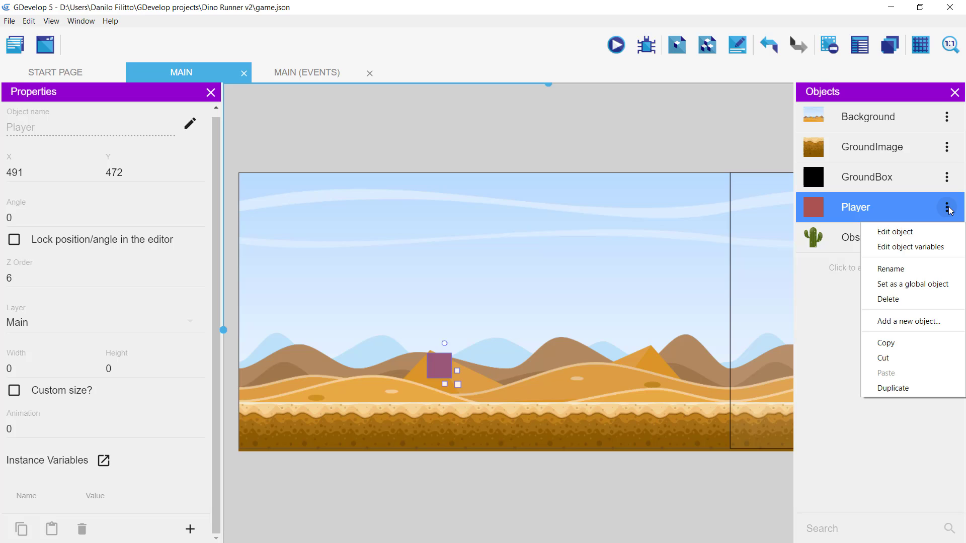
pyautogui.click(896, 236)
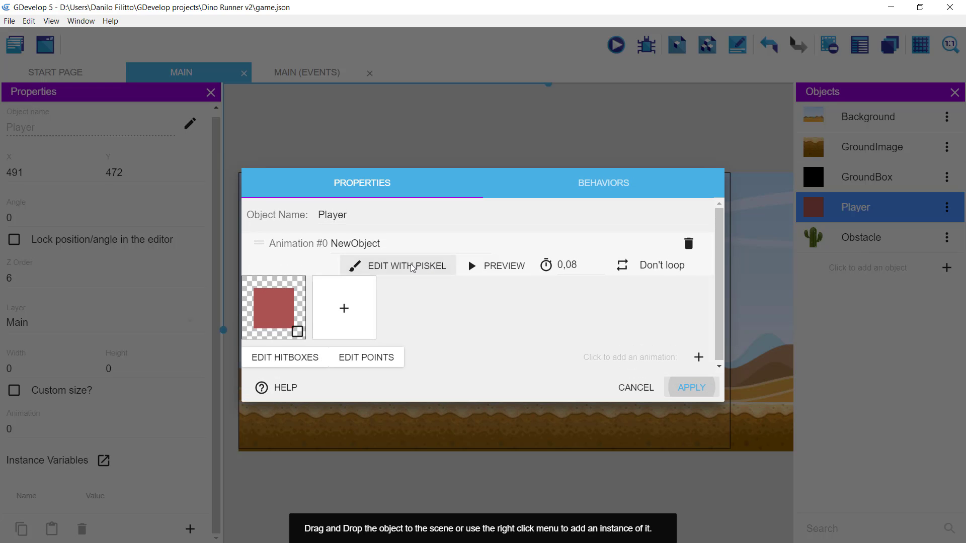
# - Uncheck Default controls in the Player's PlatformerObject behavior and apply the change
pyautogui.click(617, 187)
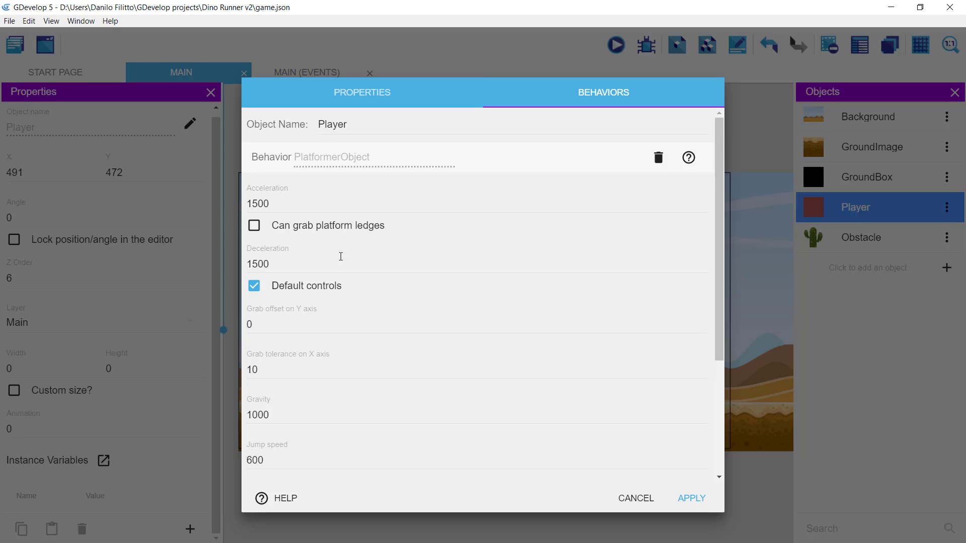
pyautogui.scroll(-4, 341, 256)
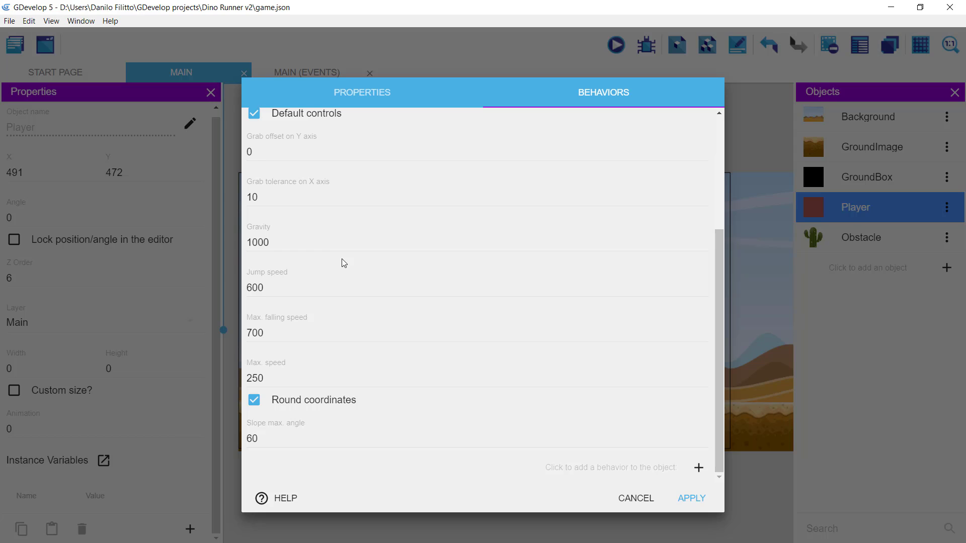
pyautogui.scroll(3, 342, 262)
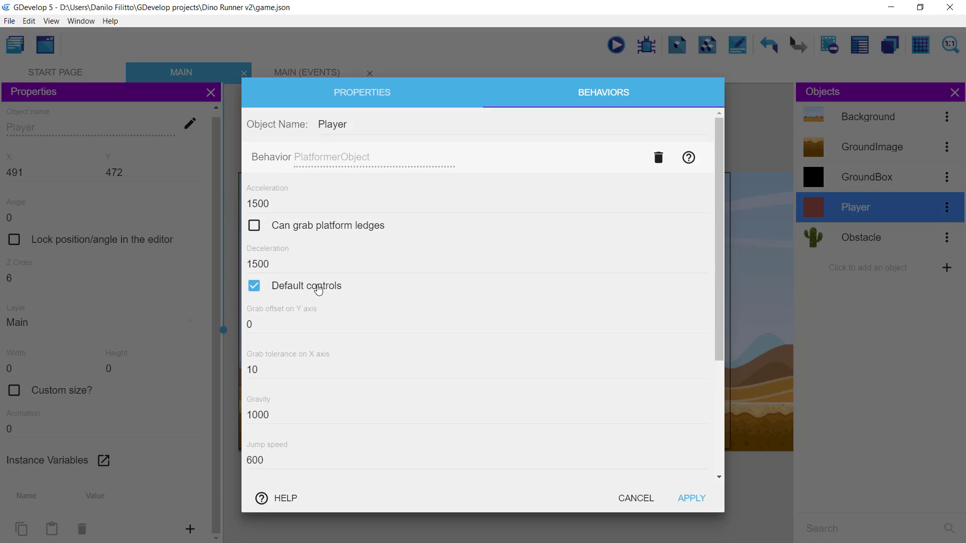
pyautogui.click(318, 290)
pyautogui.click(676, 498)
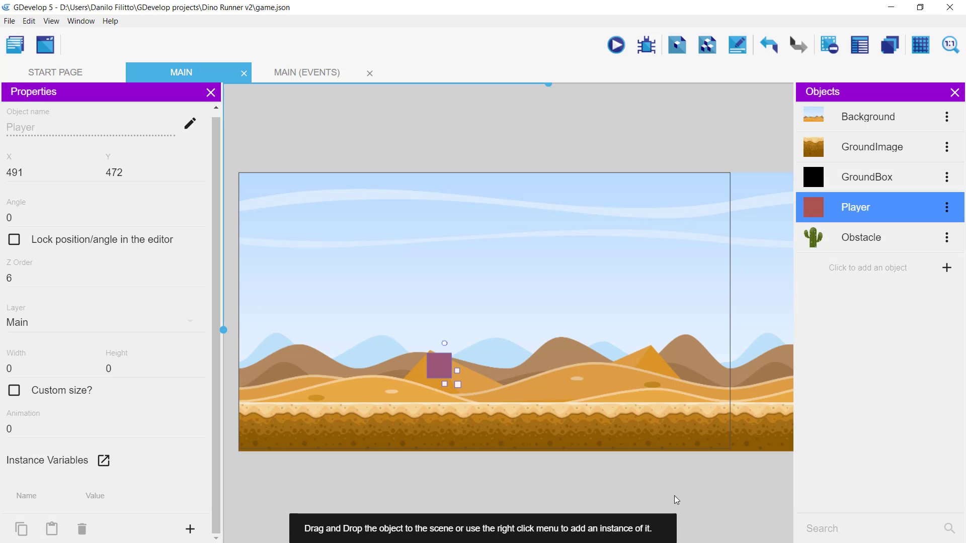
# - After a quick preview, drag the Player onto the ground at X 298, Y 488 and view the events
pyautogui.click(622, 48)
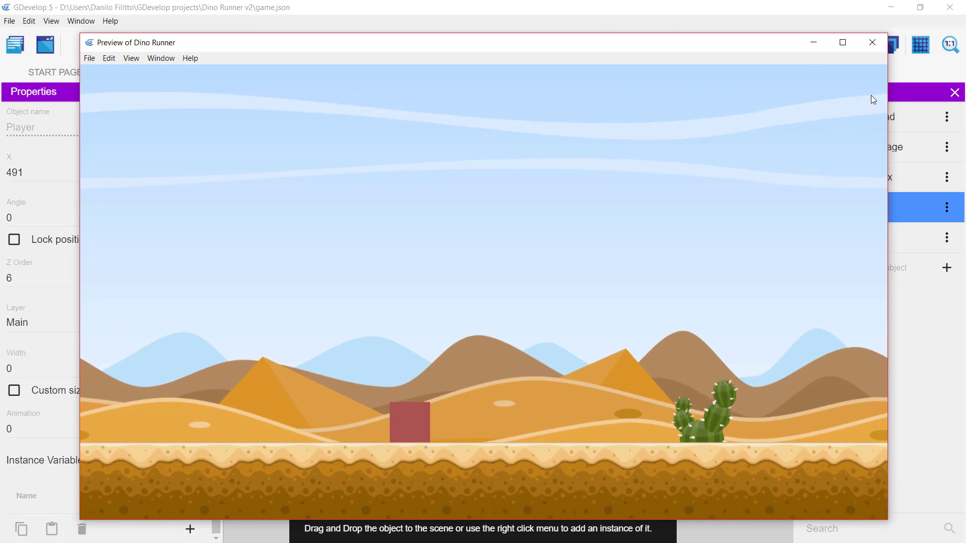
pyautogui.click(873, 44)
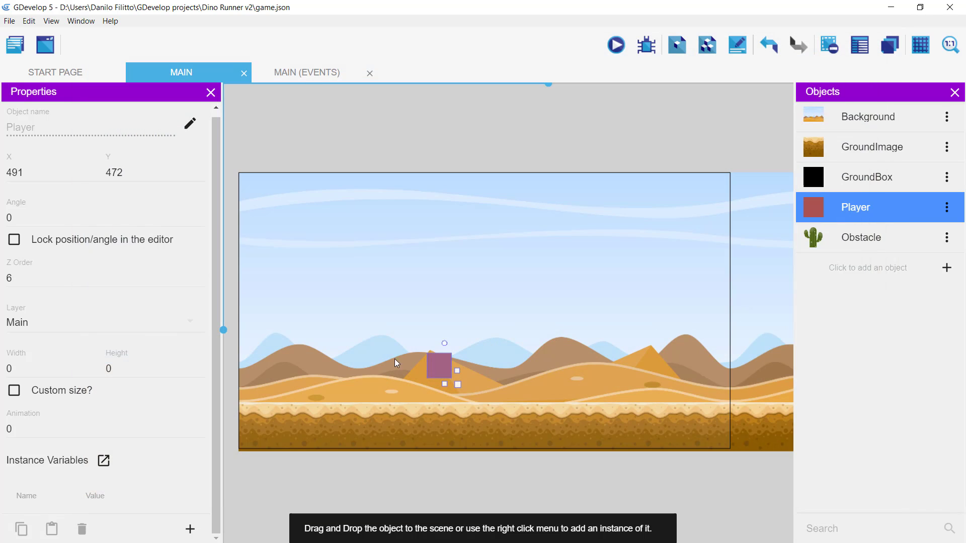
pyautogui.moveTo(433, 364); pyautogui.dragTo(367, 370)
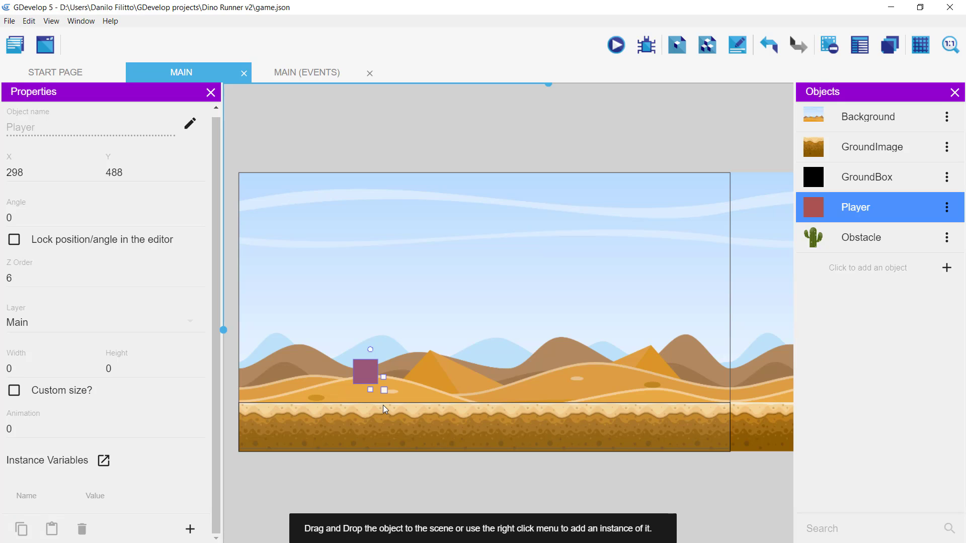
pyautogui.click(297, 74)
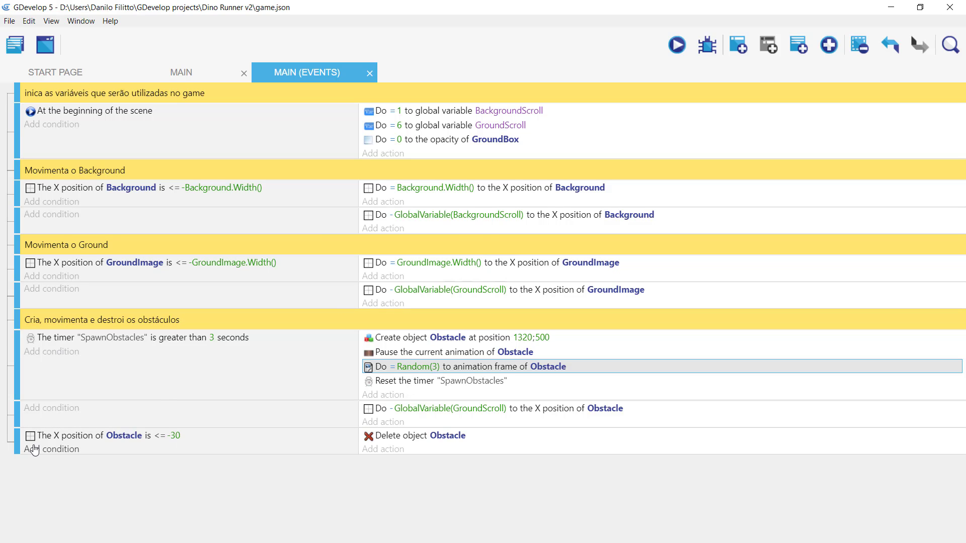
# - Add a comment 'Implementa o movimento de pular do player' after the Obstacle-deleting event
pyautogui.click(155, 447)
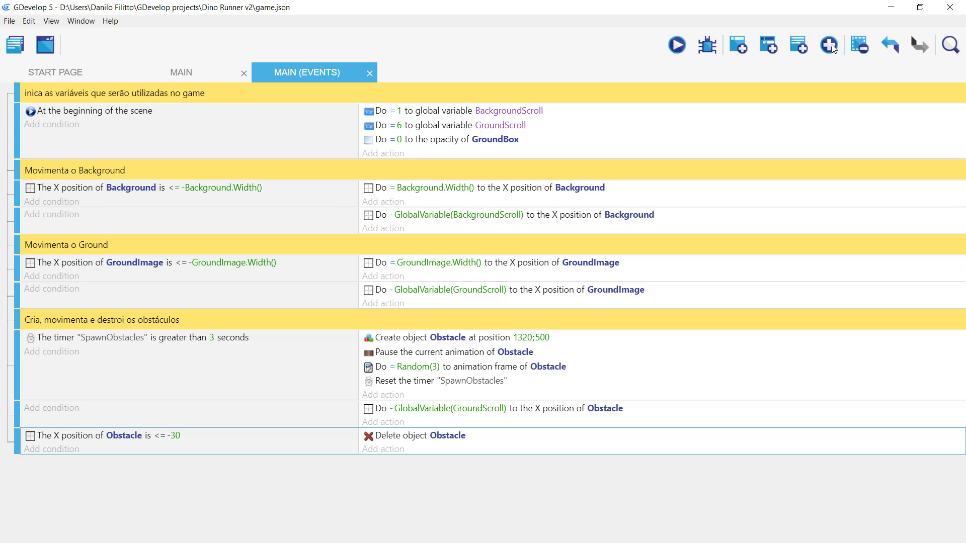
pyautogui.click(800, 46)
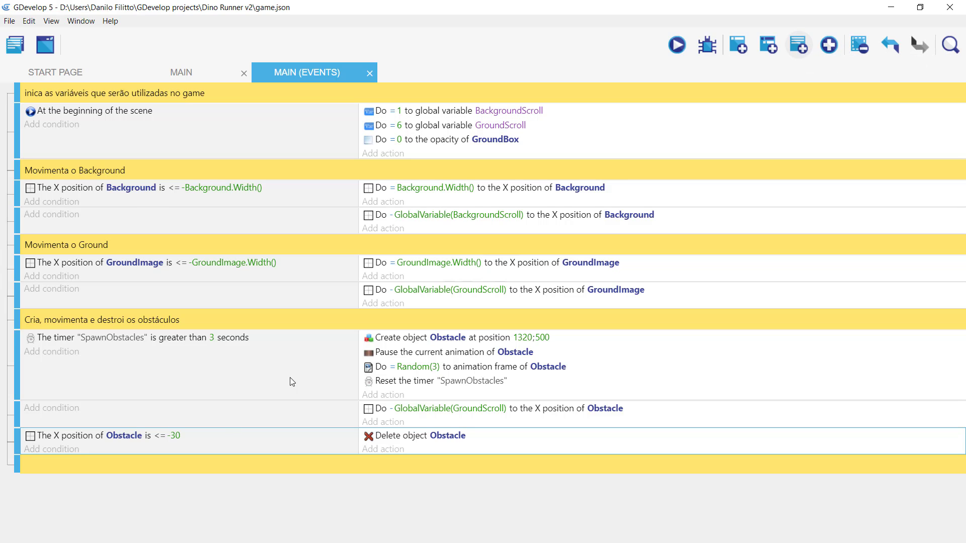
pyautogui.click(133, 464)
pyautogui.write('Implementa o movimento de pular d')
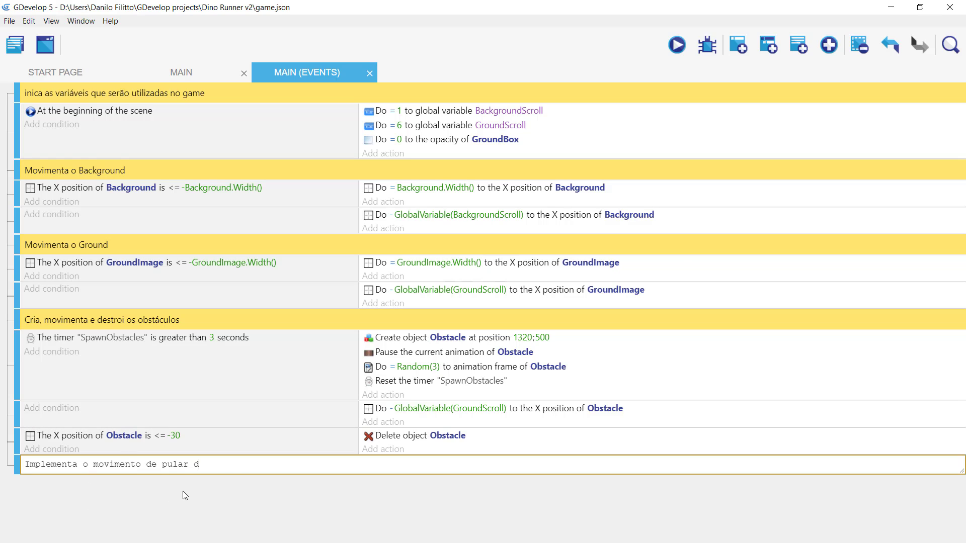
pyautogui.write('o ')
pyautogui.write('player')
pyautogui.click(173, 483)
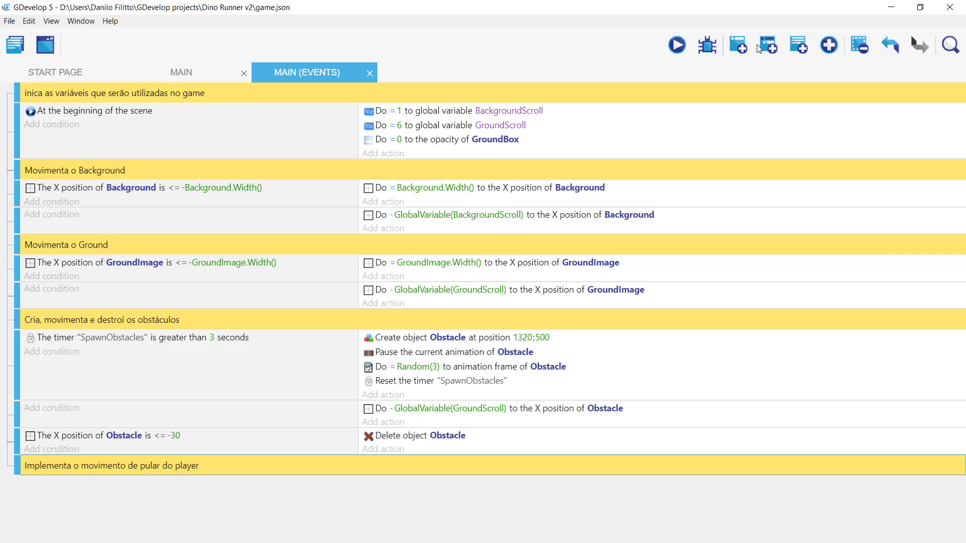
# - Add an empty event below the comment and start a Keyboard 'Key pressed' condition
pyautogui.click(740, 42)
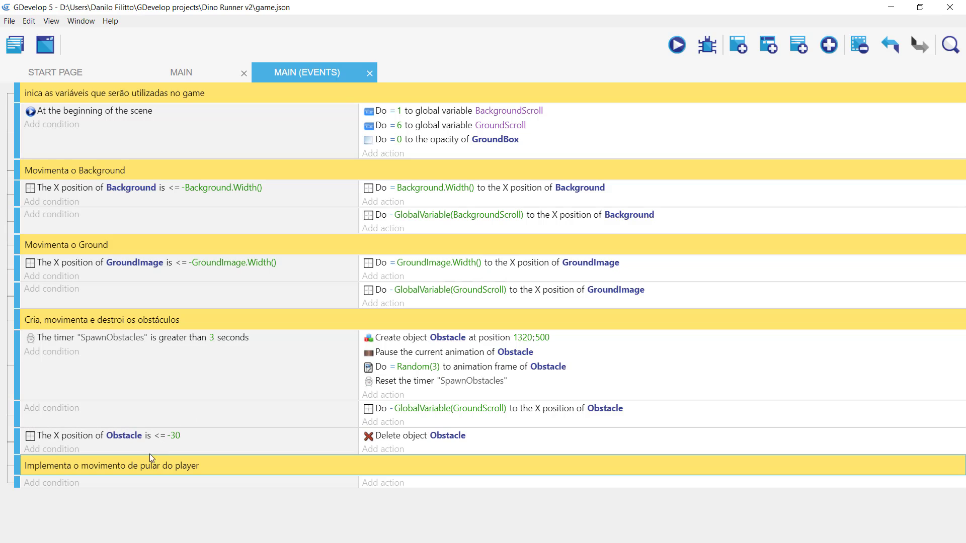
pyautogui.click(45, 487)
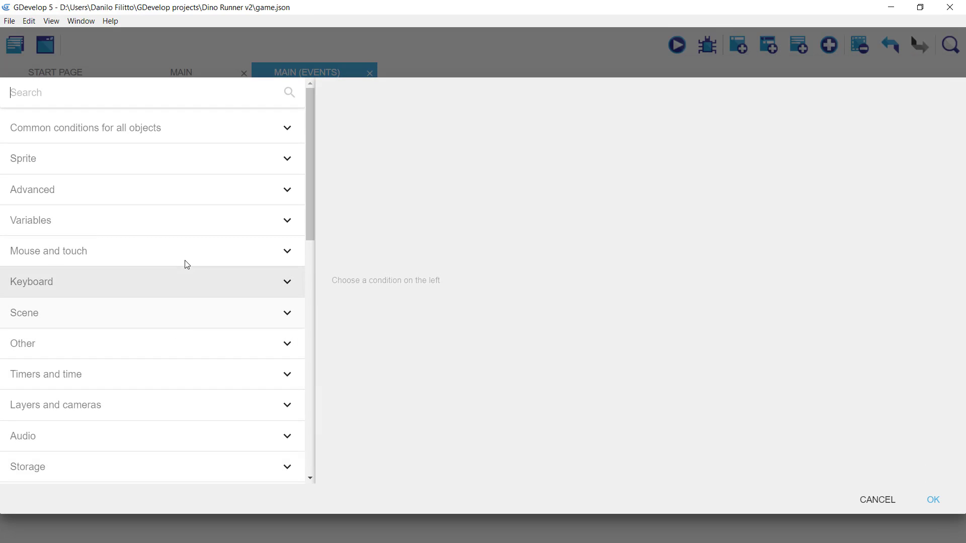
pyautogui.scroll(-1, 191, 225)
pyautogui.click(192, 224)
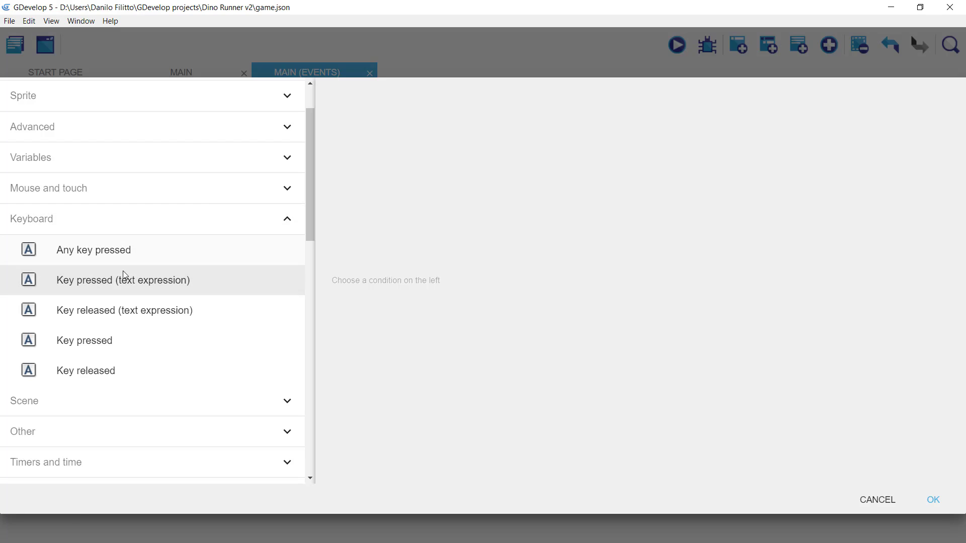
pyautogui.click(86, 349)
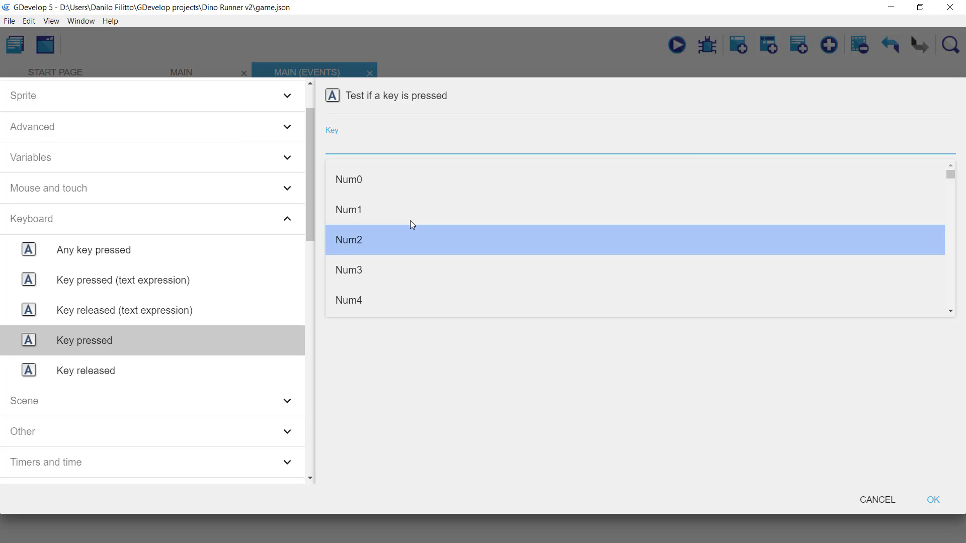
# - Set the condition's key to Space and confirm it
pyautogui.scroll(-3, 426, 203)
pyautogui.scroll(-1, 426, 202)
pyautogui.scroll(-3, 427, 202)
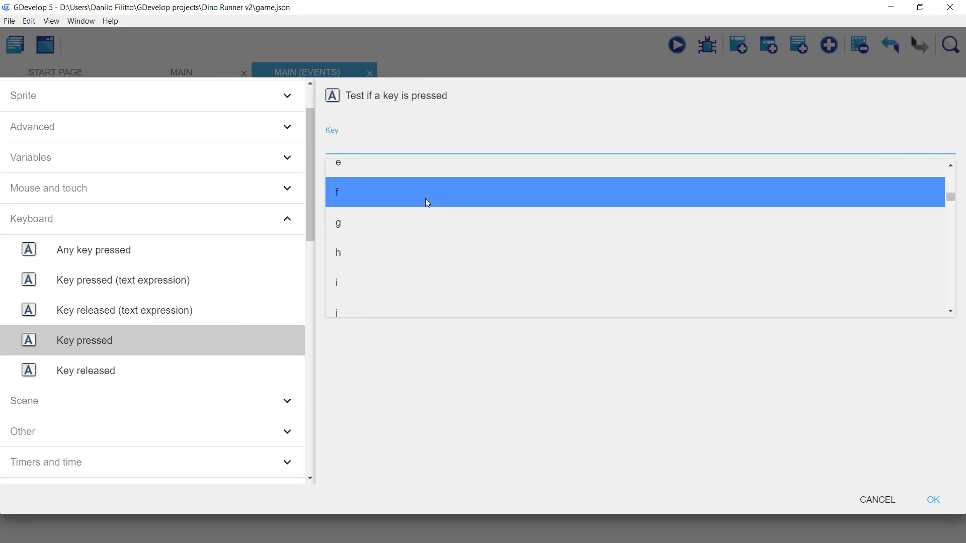
pyautogui.scroll(-2, 426, 203)
pyautogui.scroll(-3, 427, 202)
pyautogui.scroll(-2, 427, 202)
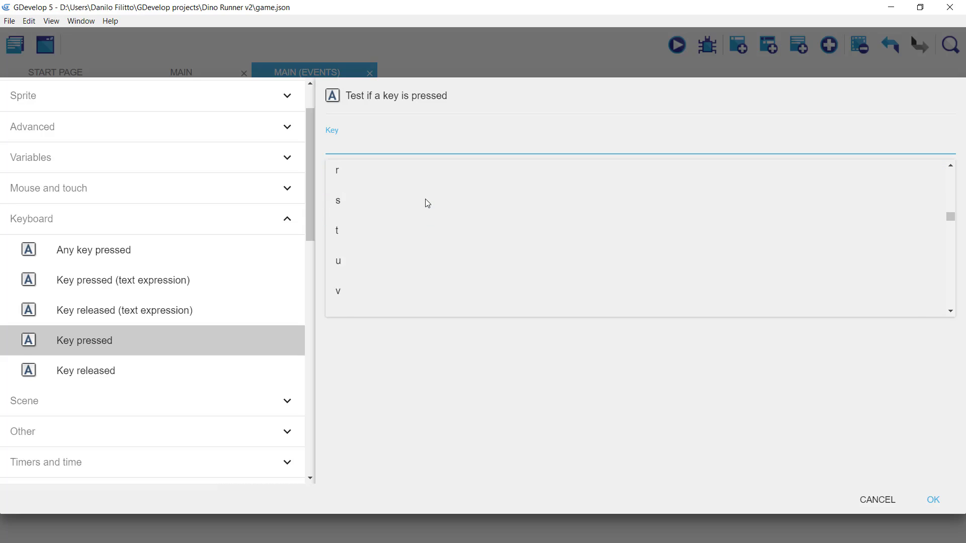
pyautogui.scroll(-1, 427, 202)
pyautogui.scroll(-5, 427, 202)
pyautogui.click(427, 203)
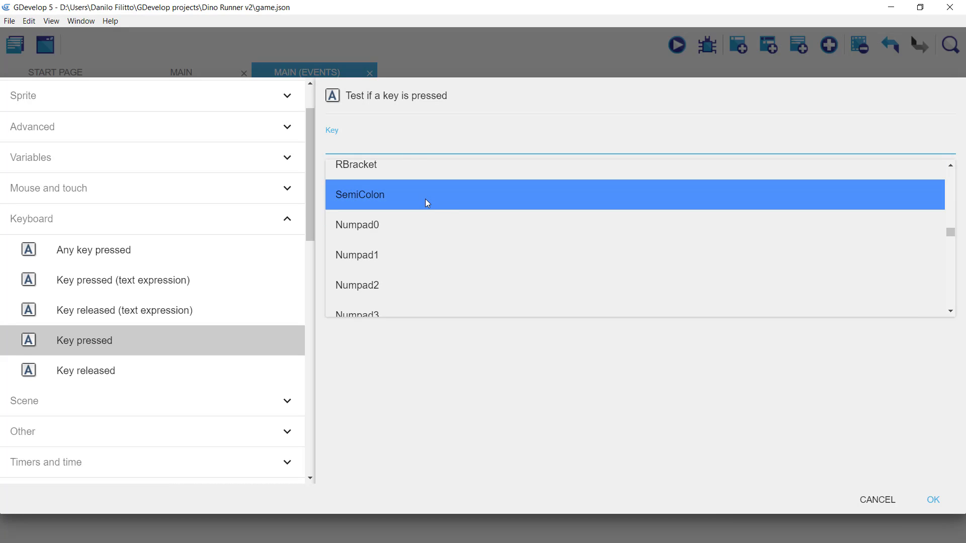
pyautogui.scroll(-1, 449, 207)
pyautogui.scroll(-1, 450, 209)
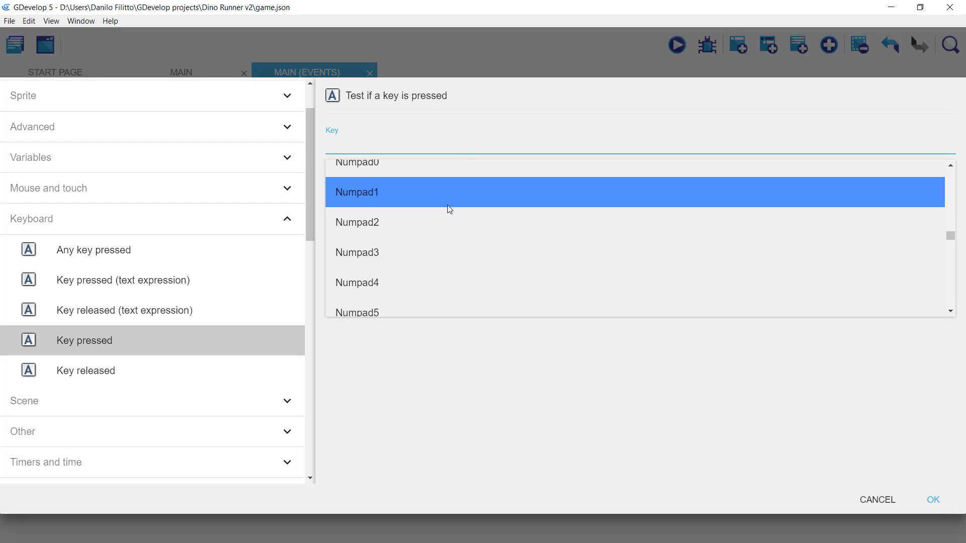
pyautogui.scroll(1, 449, 210)
pyautogui.scroll(3, 449, 209)
pyautogui.scroll(-4, 449, 209)
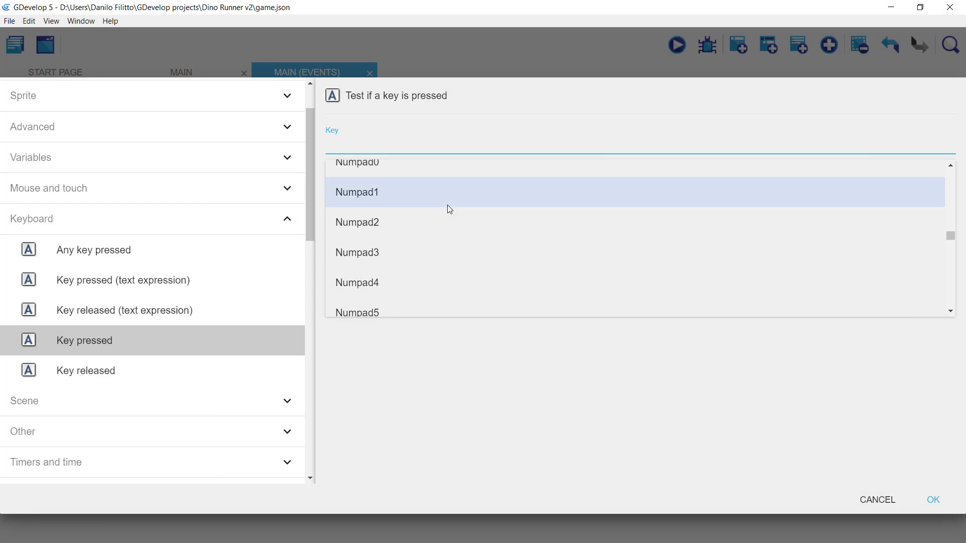
pyautogui.scroll(-1, 449, 209)
pyautogui.scroll(-3, 449, 209)
pyautogui.scroll(-2, 449, 209)
pyautogui.scroll(-1, 450, 209)
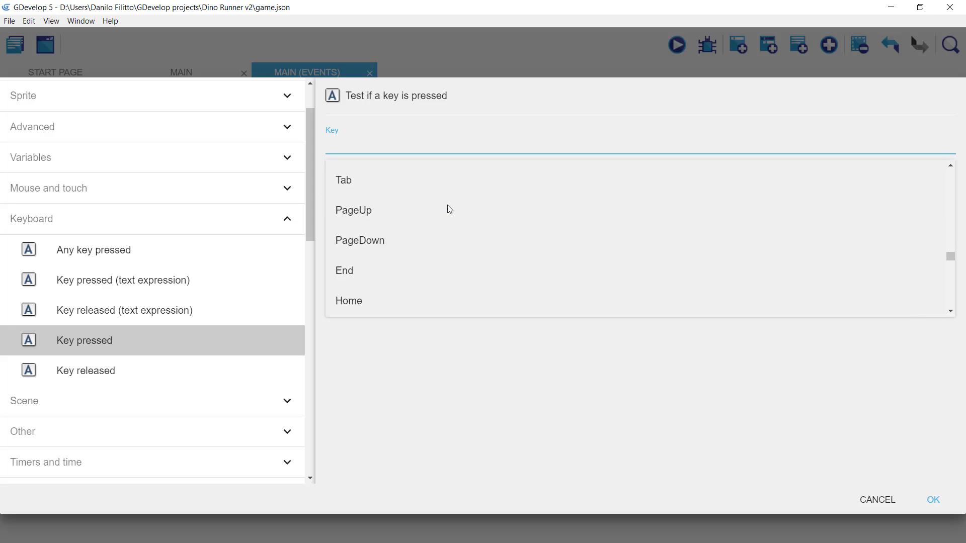
pyautogui.scroll(-1, 449, 210)
pyautogui.scroll(-2, 449, 209)
pyautogui.scroll(-4, 449, 209)
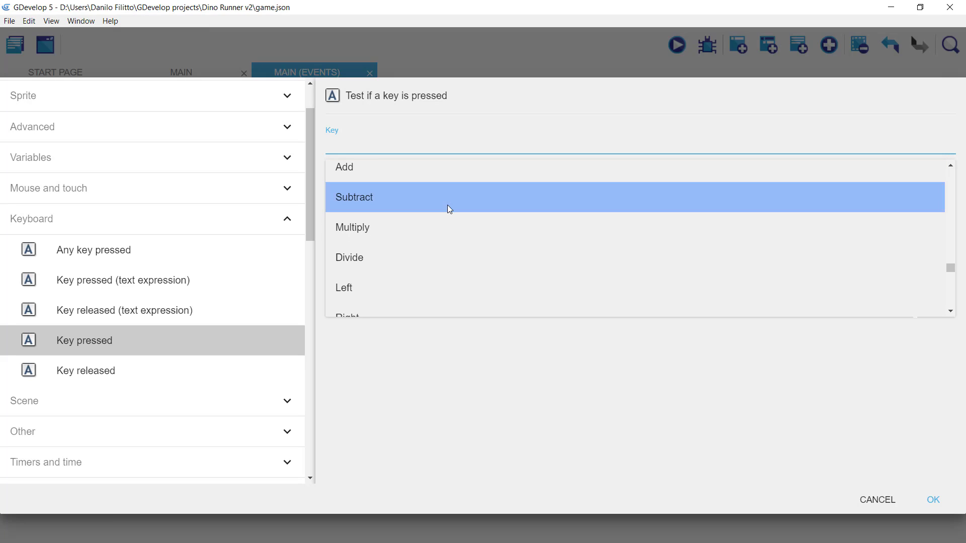
pyautogui.scroll(-2, 449, 209)
pyautogui.scroll(-2, 449, 209)
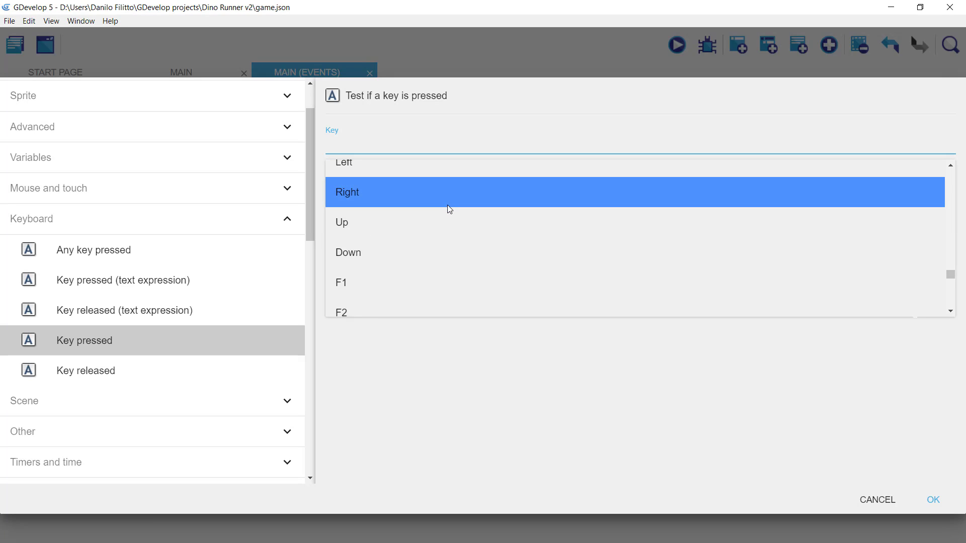
pyautogui.write('s')
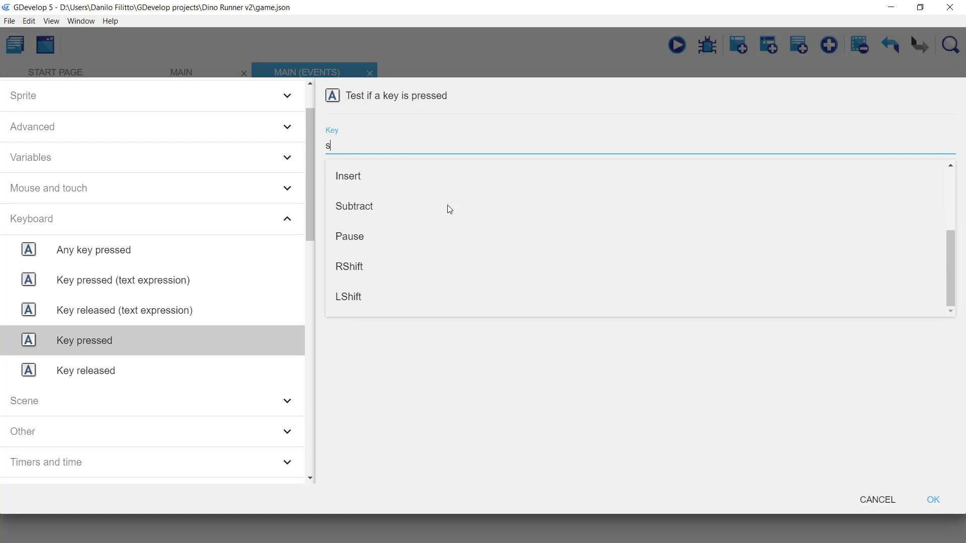
pyautogui.write('pa')
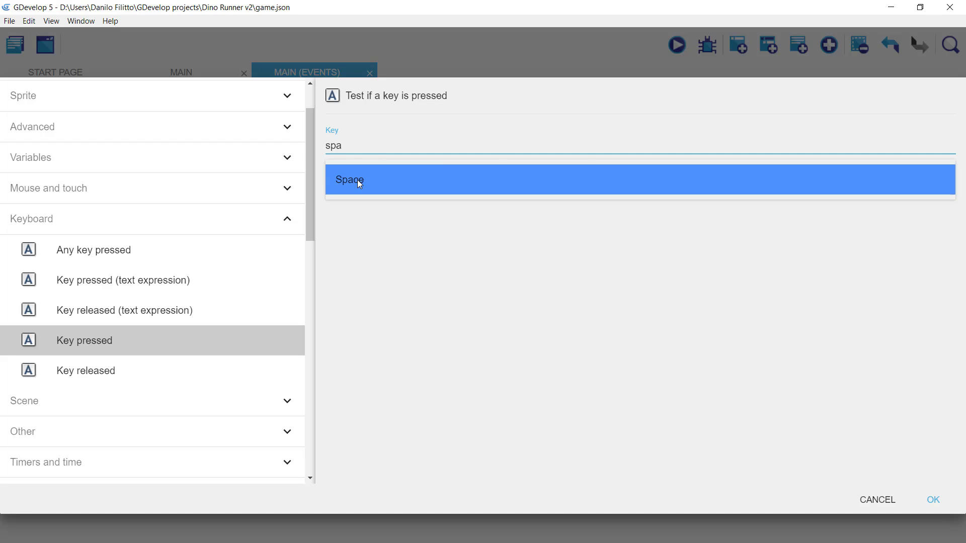
pyautogui.click(358, 181)
pyautogui.click(436, 261)
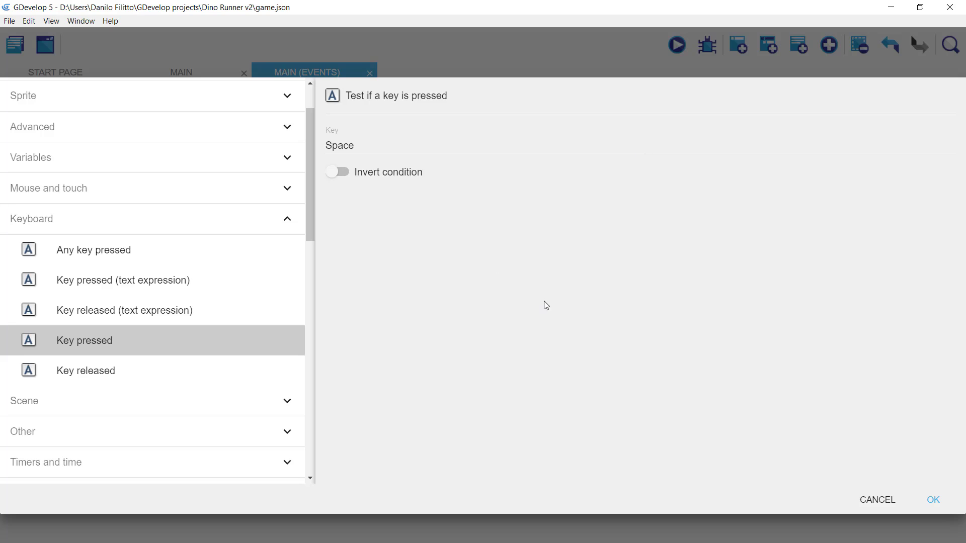
pyautogui.click(935, 502)
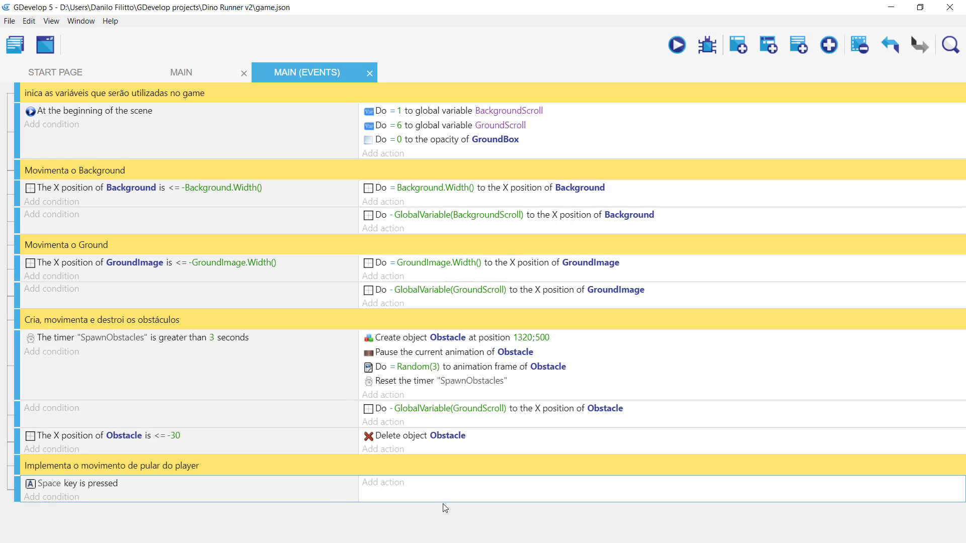
# - Add a Platform Behavior 'Simulate control' action to the Space event, with Obstacle as its object
pyautogui.click(395, 484)
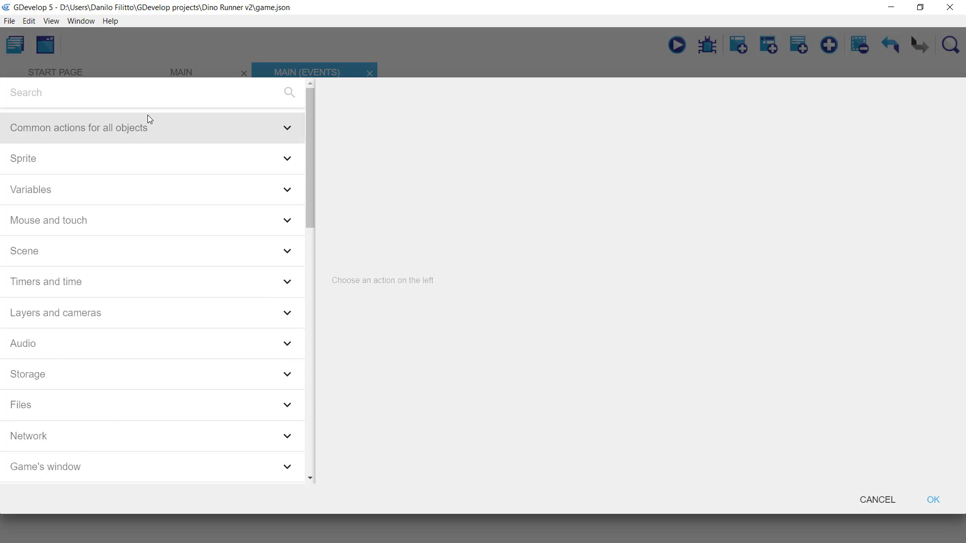
pyautogui.write('simula')
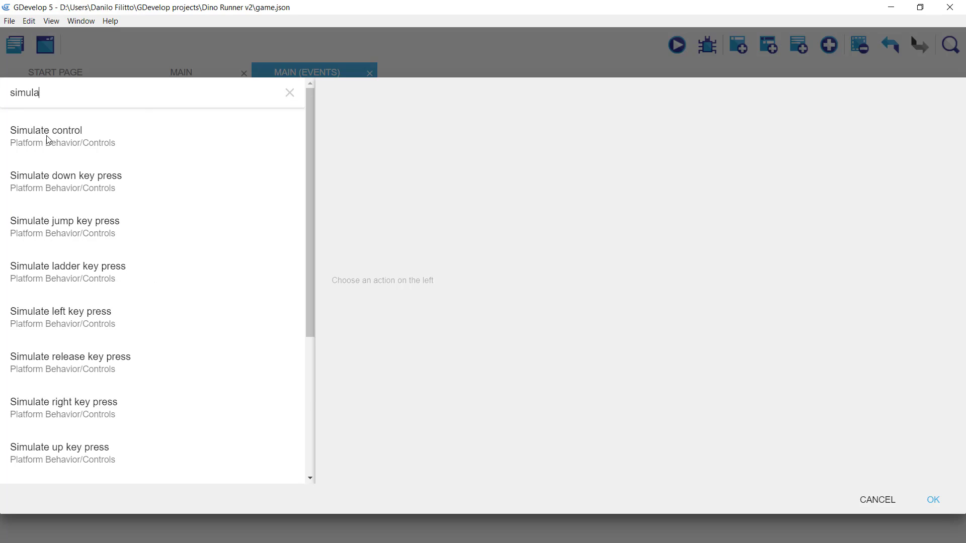
pyautogui.click(48, 140)
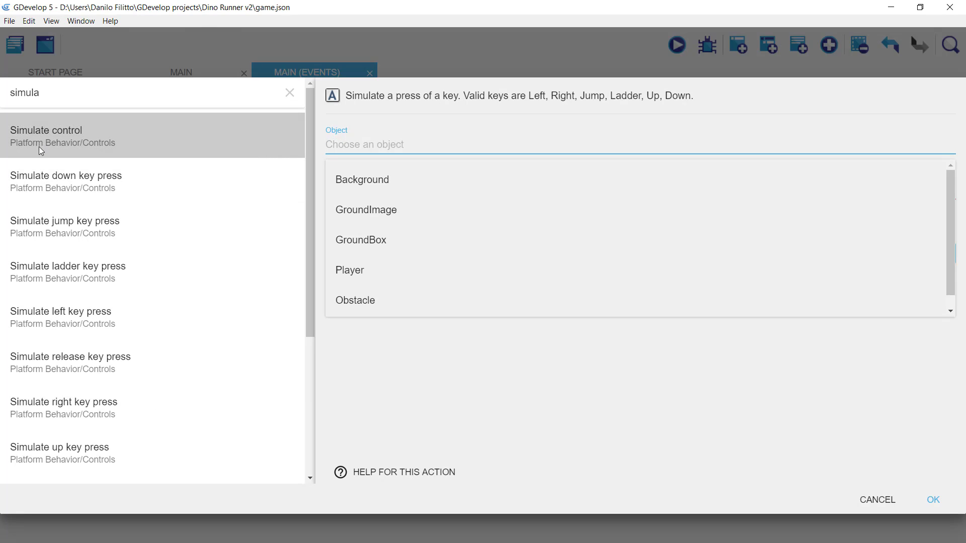
pyautogui.click(290, 93)
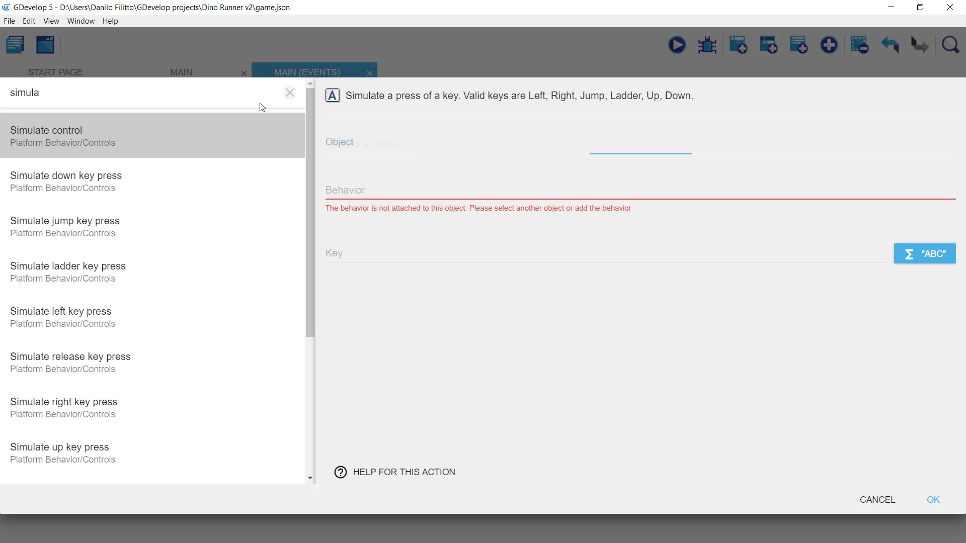
pyautogui.moveTo(309, 130); pyautogui.dragTo(310, 177)
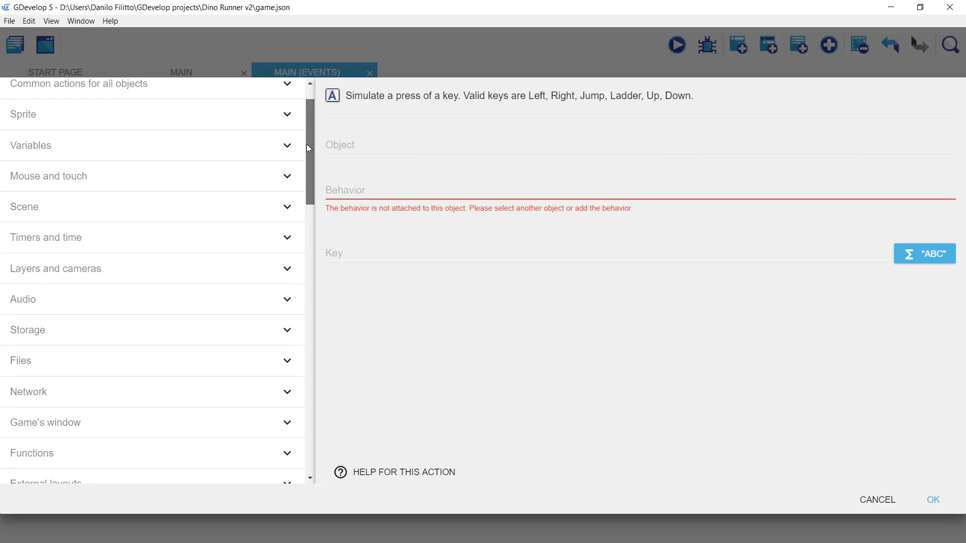
pyautogui.scroll(-2, 144, 215)
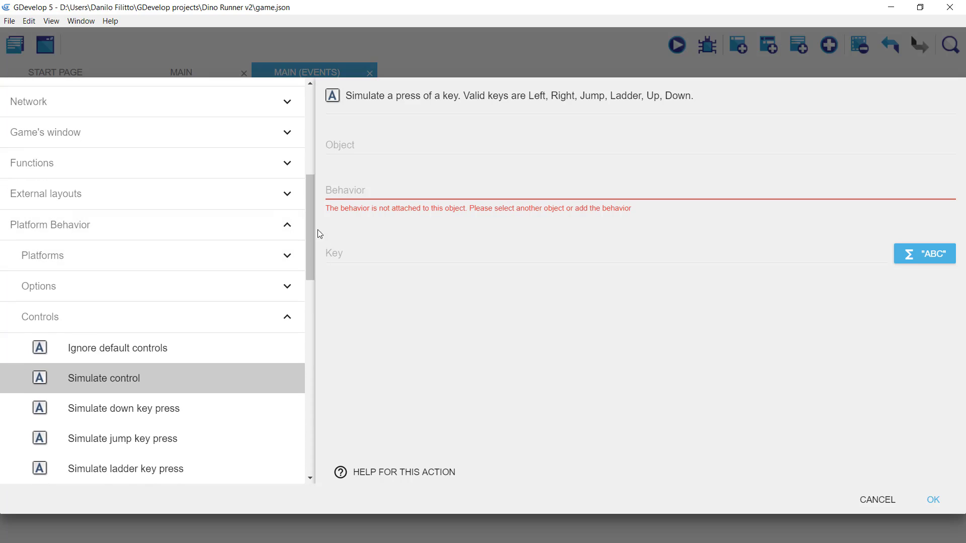
pyautogui.moveTo(310, 228); pyautogui.dragTo(310, 252)
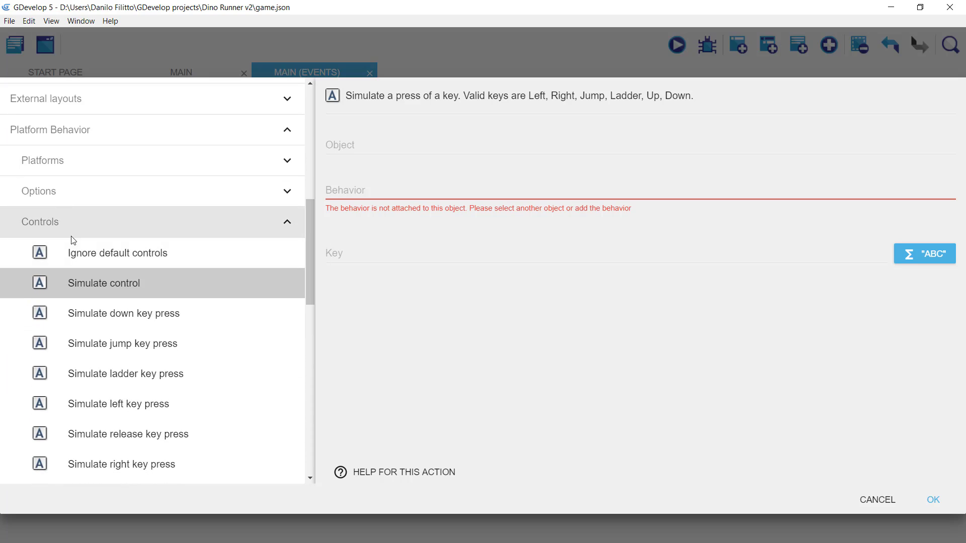
pyautogui.click(95, 282)
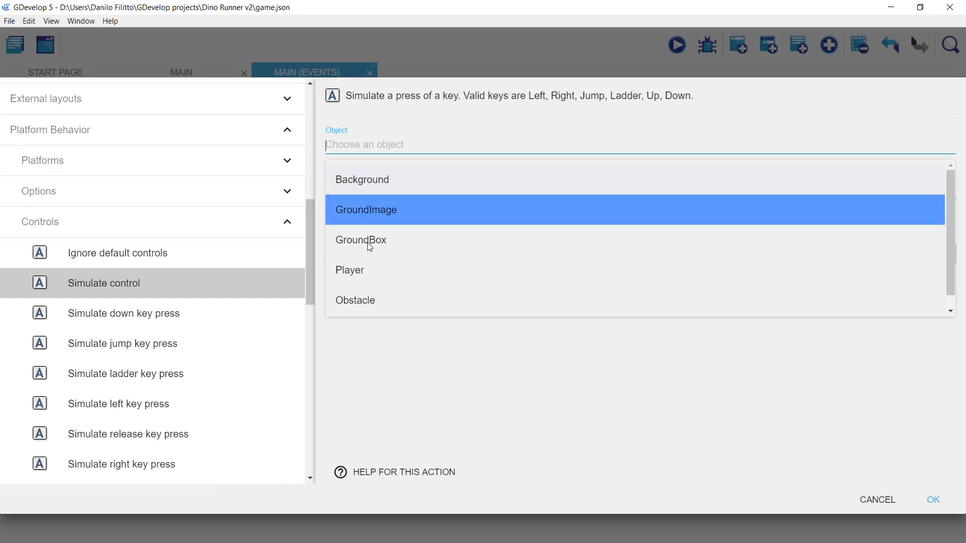
pyautogui.click(357, 313)
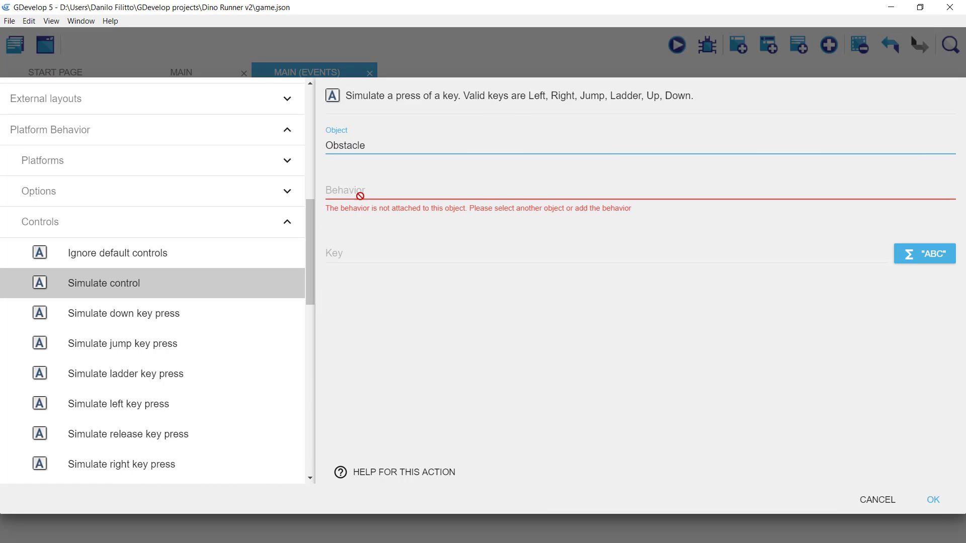
# - Switch the action to 'Simulate jump key press'
pyautogui.click(360, 178)
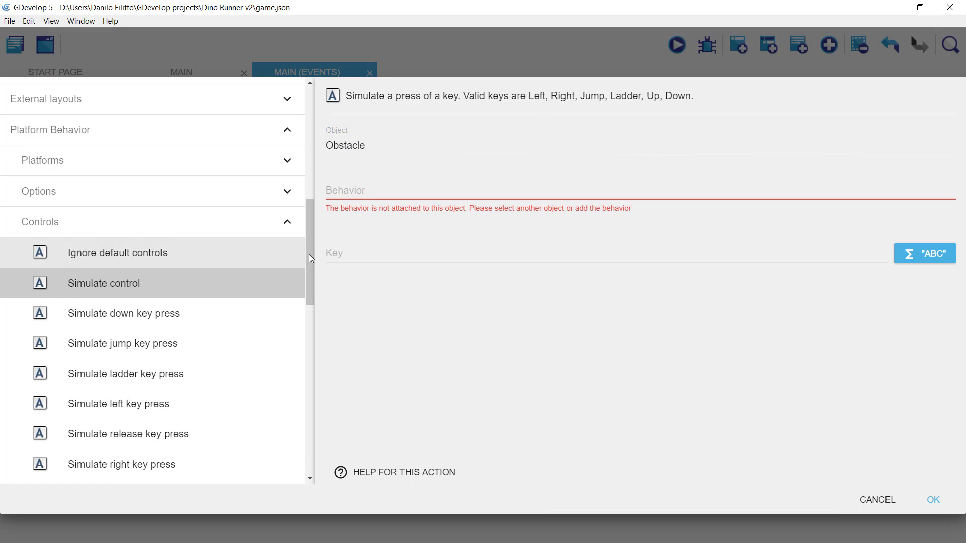
pyautogui.scroll(-1, 302, 251)
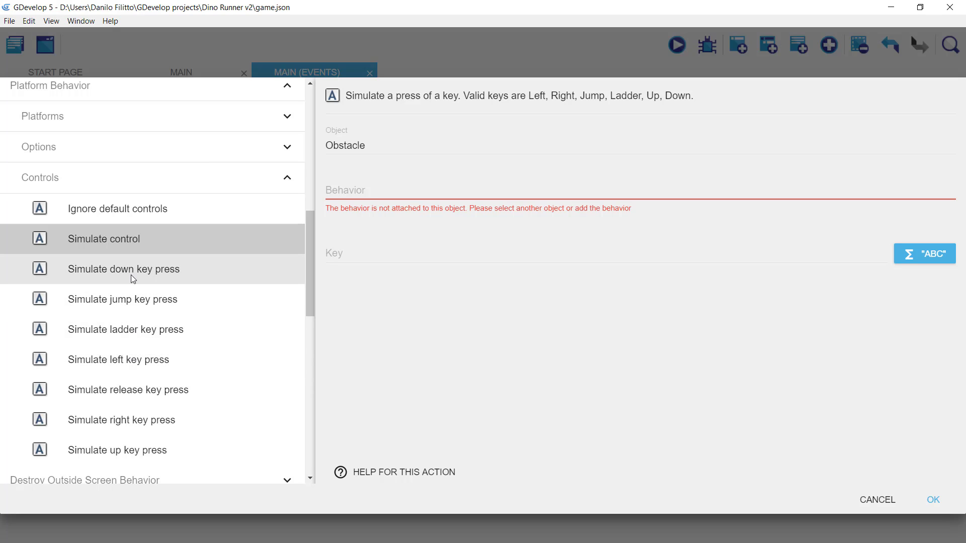
pyautogui.click(124, 308)
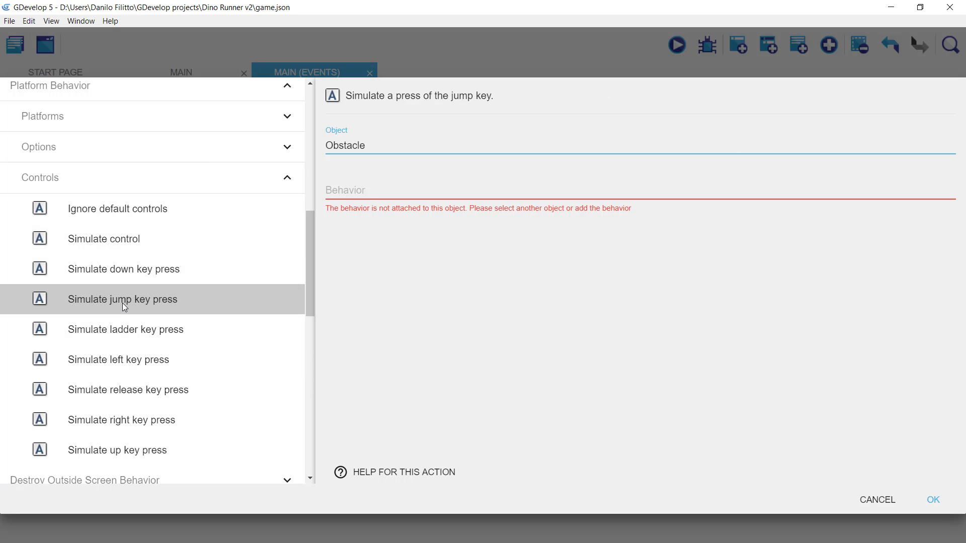
pyautogui.click(155, 306)
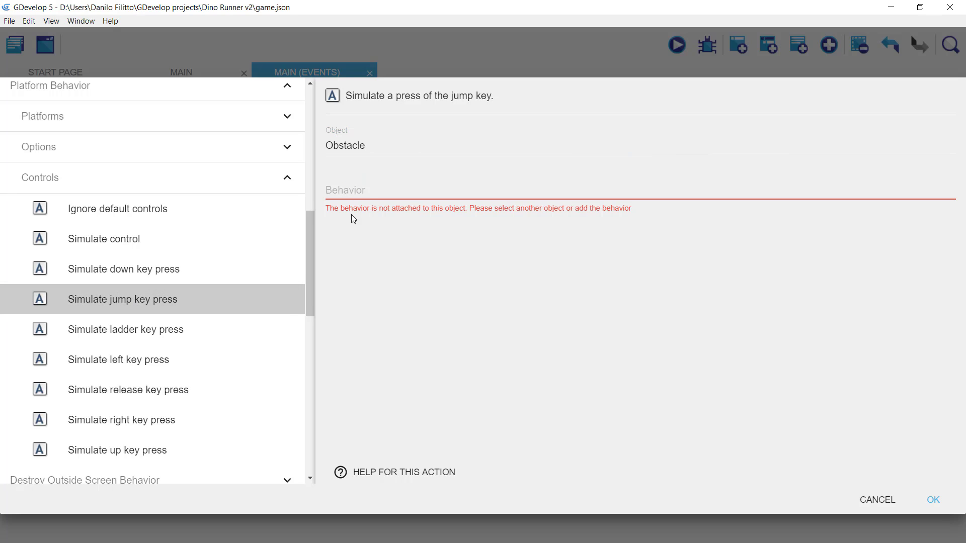
pyautogui.click(144, 305)
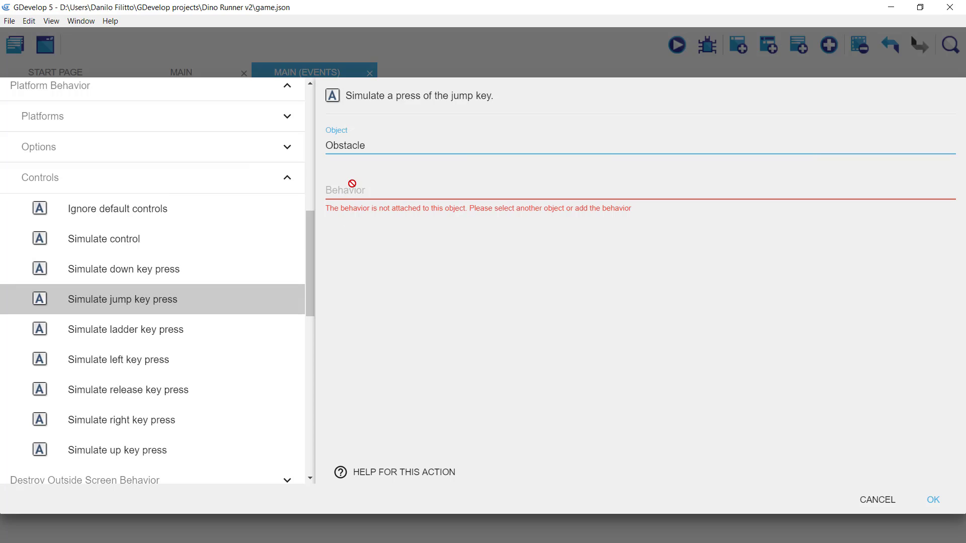
# - Replace Obstacle with Player as the action's object and confirm it
pyautogui.click(371, 147)
pyautogui.doubleClick(342, 147)
pyautogui.press('BackSpace')
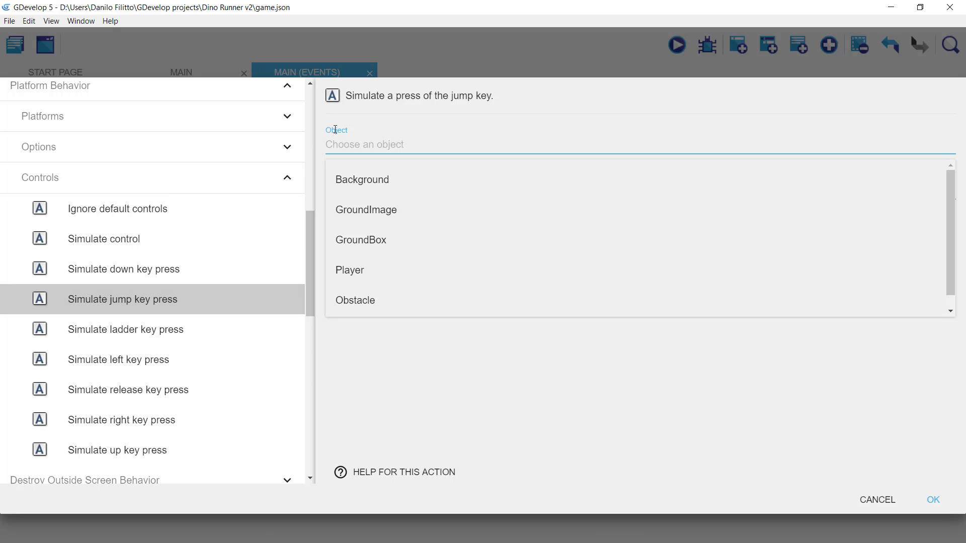
pyautogui.click(361, 271)
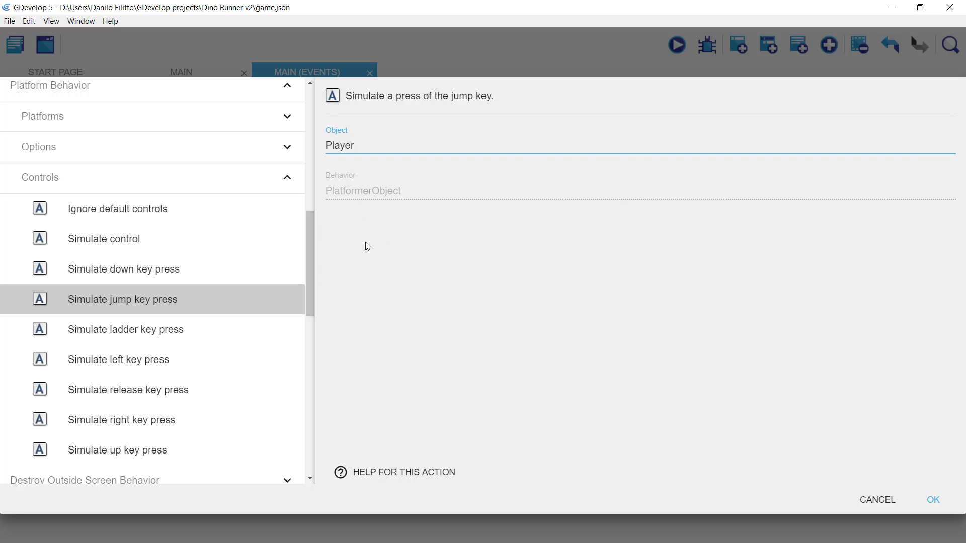
pyautogui.click(368, 247)
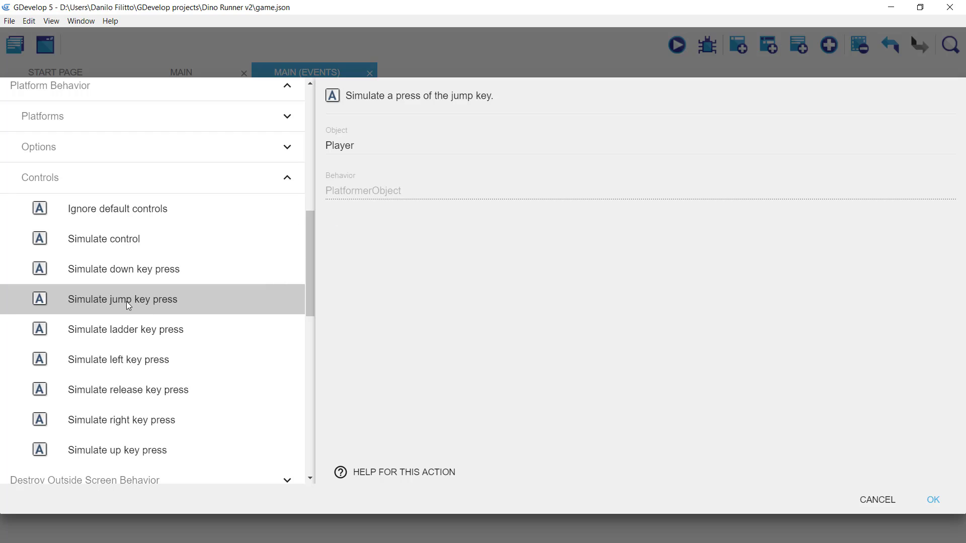
pyautogui.click(933, 499)
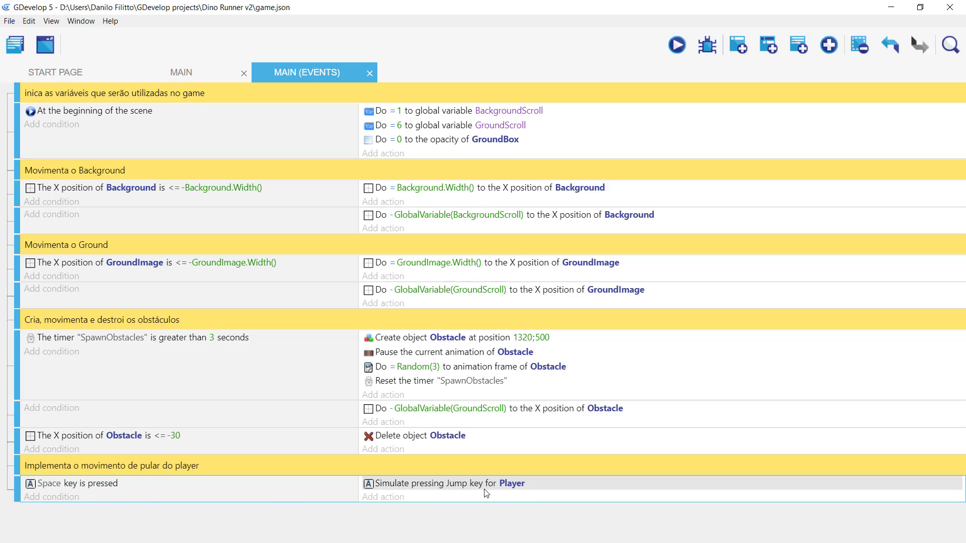
pyautogui.click(680, 48)
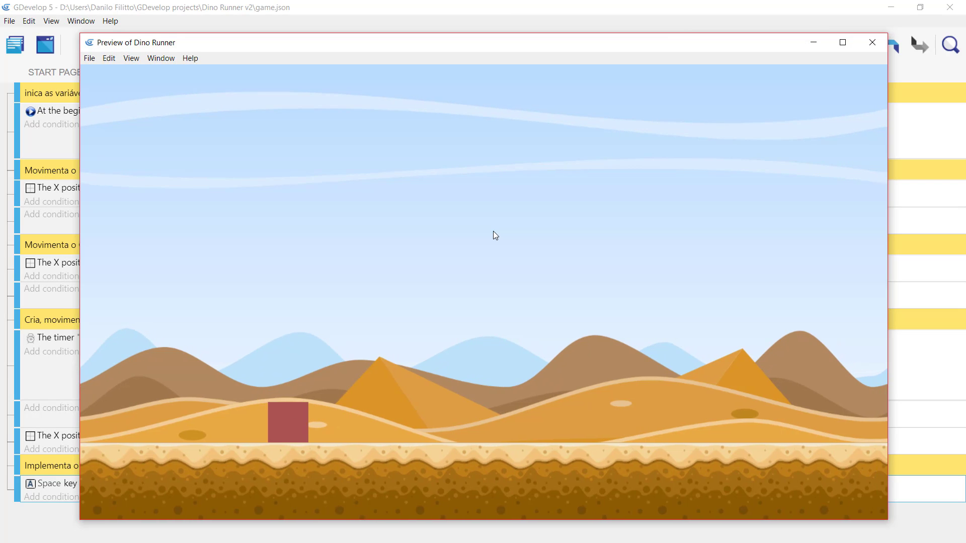
pyautogui.press('space')
pyautogui.press('space')
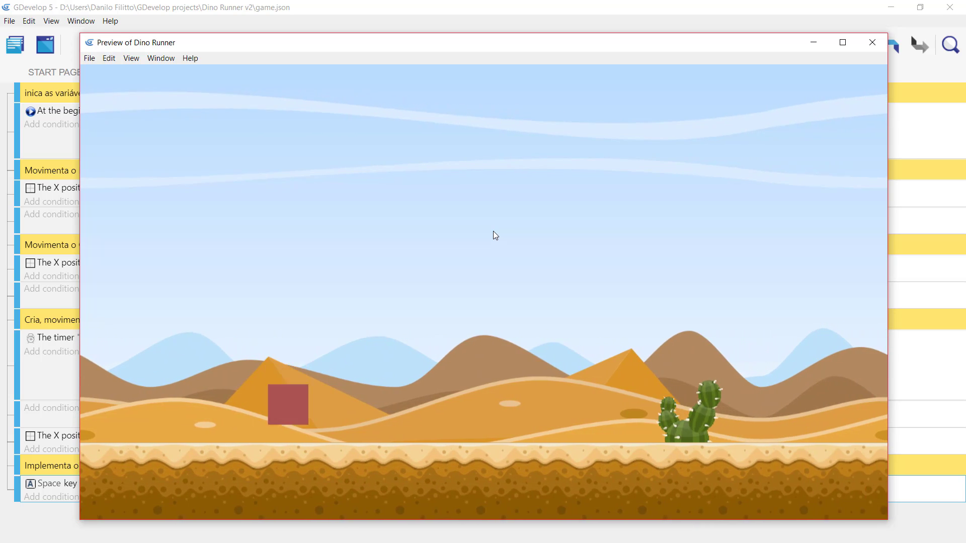
pyautogui.press('space')
pyautogui.press('space')
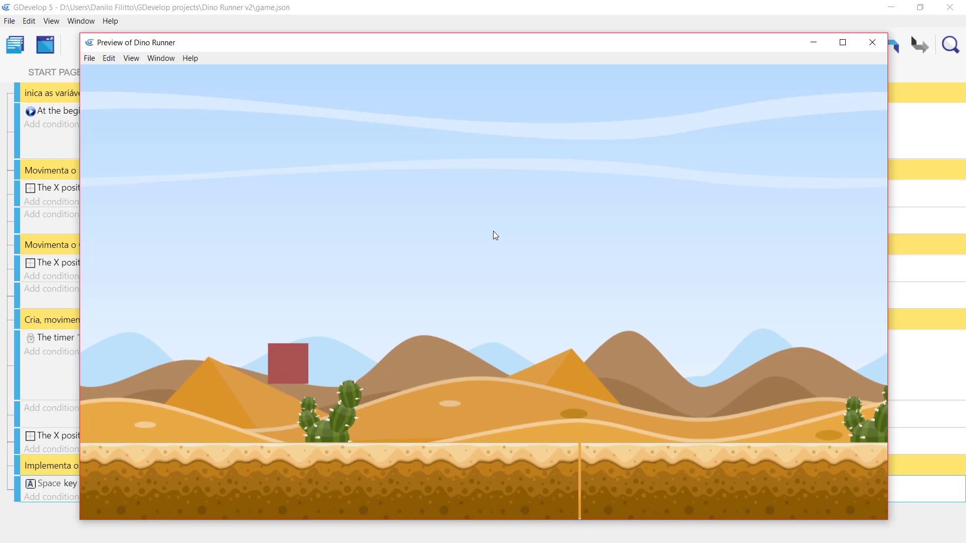
pyautogui.press('space')
pyautogui.press('space')
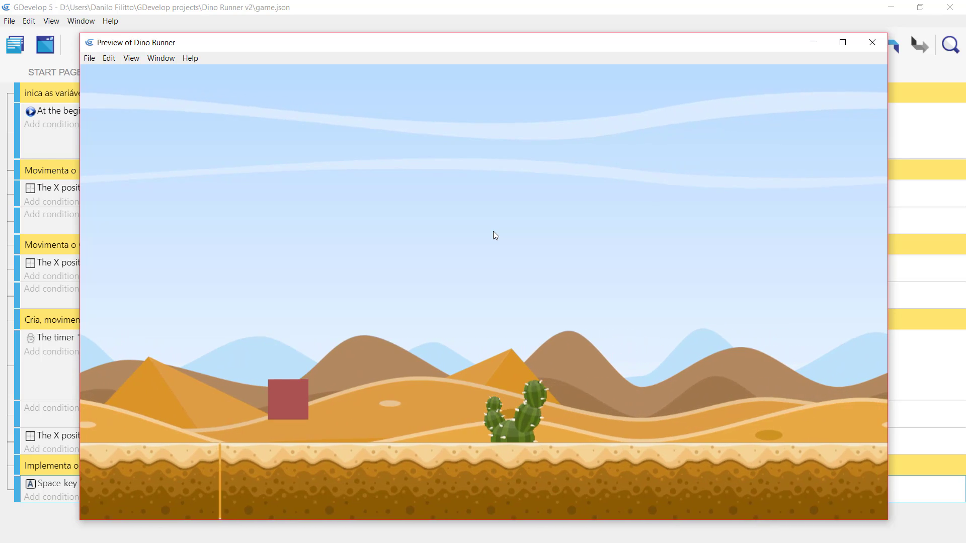
pyautogui.press('space')
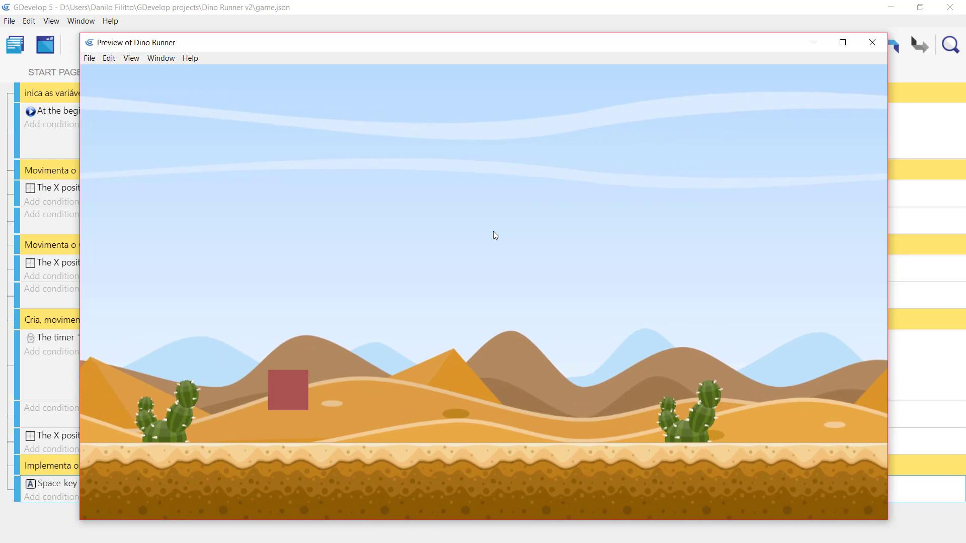
pyautogui.press('space')
pyautogui.press('space')
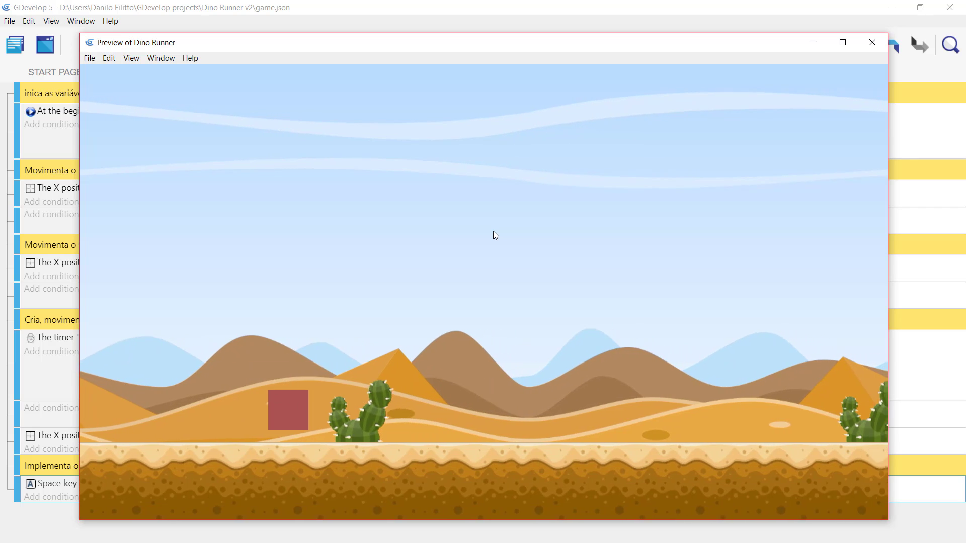
pyautogui.click(872, 42)
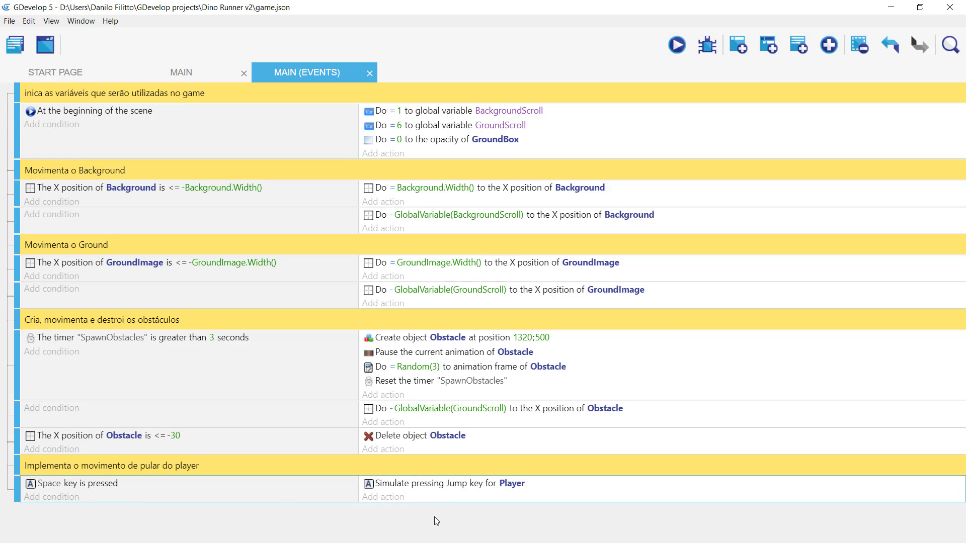
# - From the MAIN scene, open the Player object's editor on its Behaviors tab
pyautogui.click(192, 72)
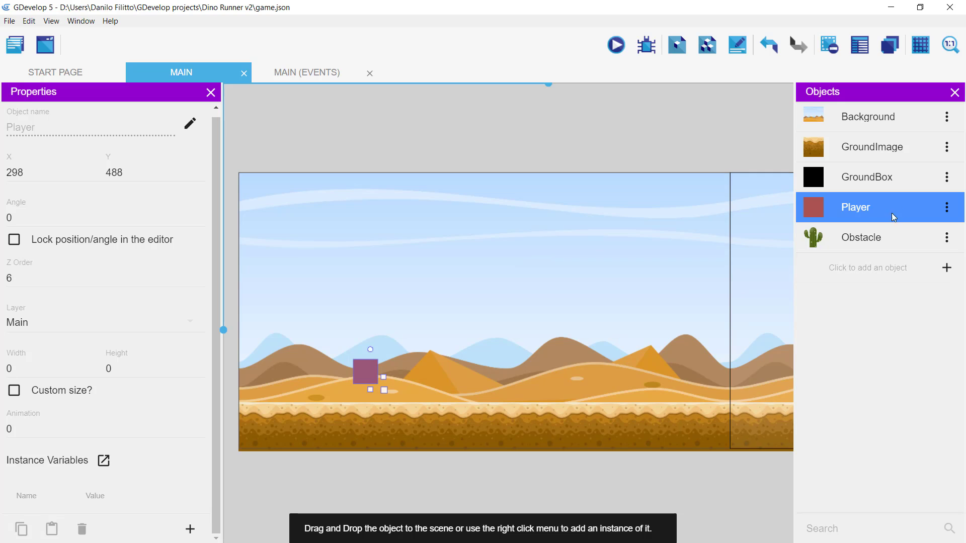
pyautogui.click(947, 208)
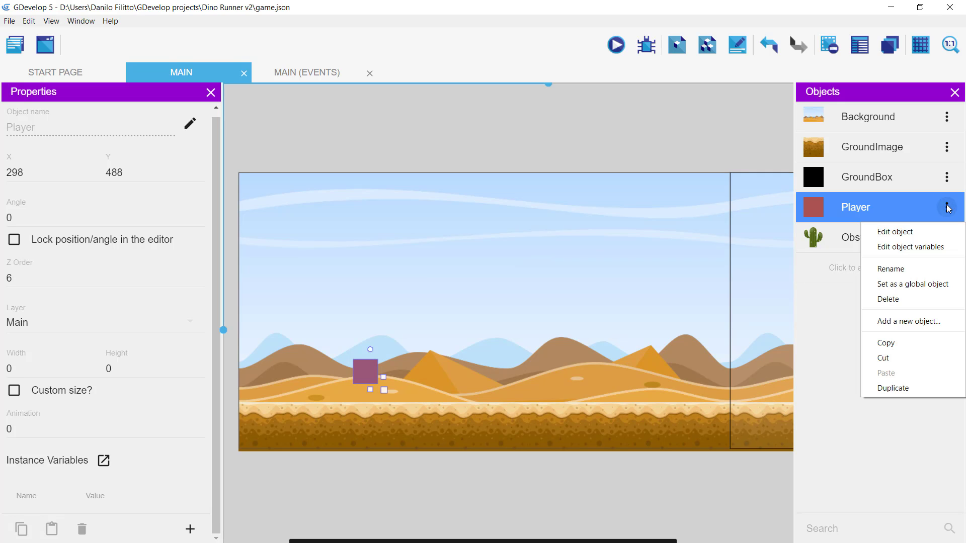
pyautogui.click(905, 234)
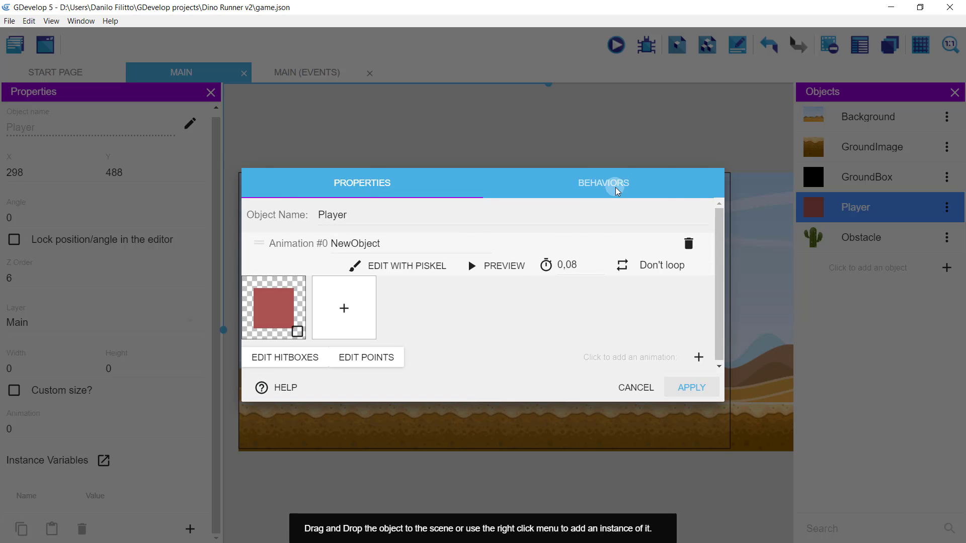
pyautogui.click(614, 185)
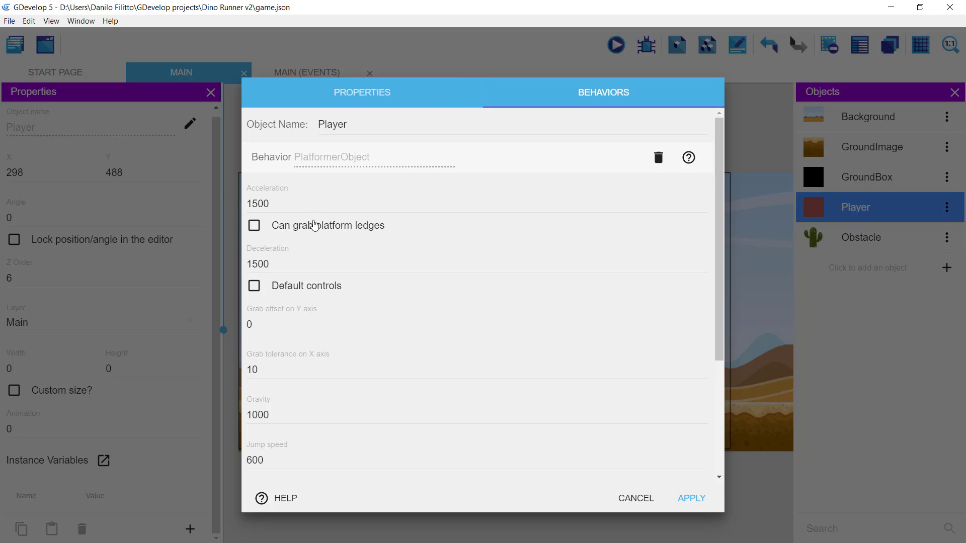
# - Replace the platformer Jump speed of 600 with a new value and apply it
pyautogui.scroll(-1, 313, 235)
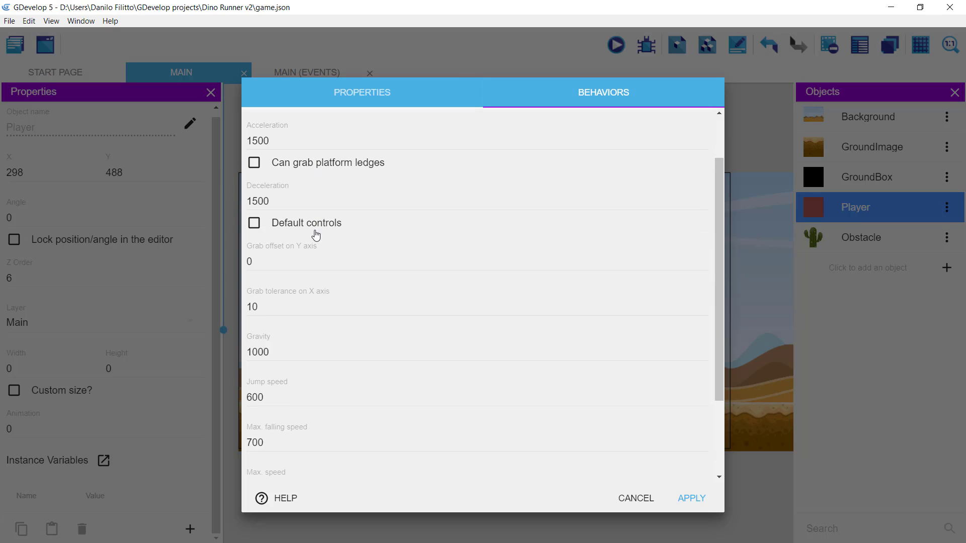
pyautogui.scroll(-2, 313, 239)
pyautogui.click(268, 334)
pyautogui.moveTo(267, 334); pyautogui.dragTo(248, 337)
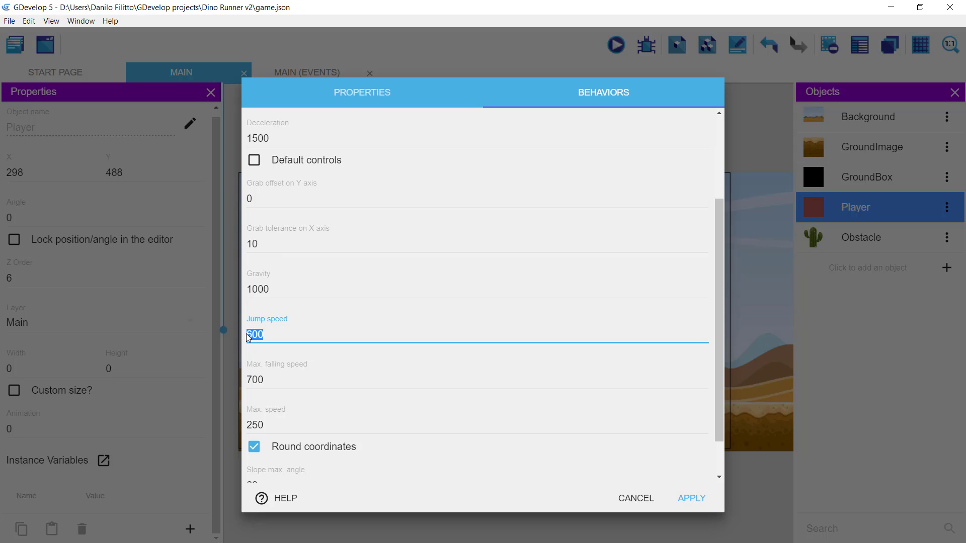
pyautogui.write('1000')
pyautogui.click(691, 498)
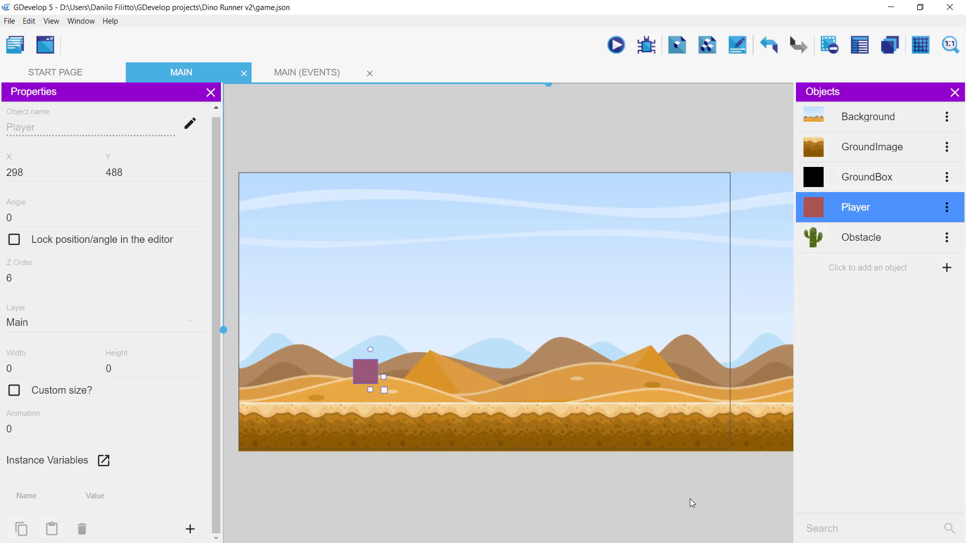
# - Launch a preview and make the red Player square jump seven times over the passing cacti
pyautogui.click(616, 45)
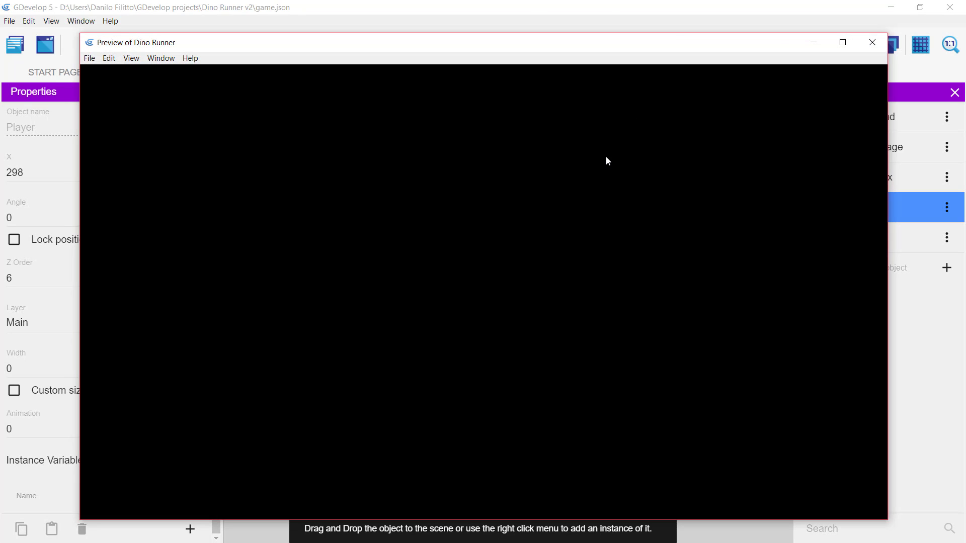
pyautogui.press('space')
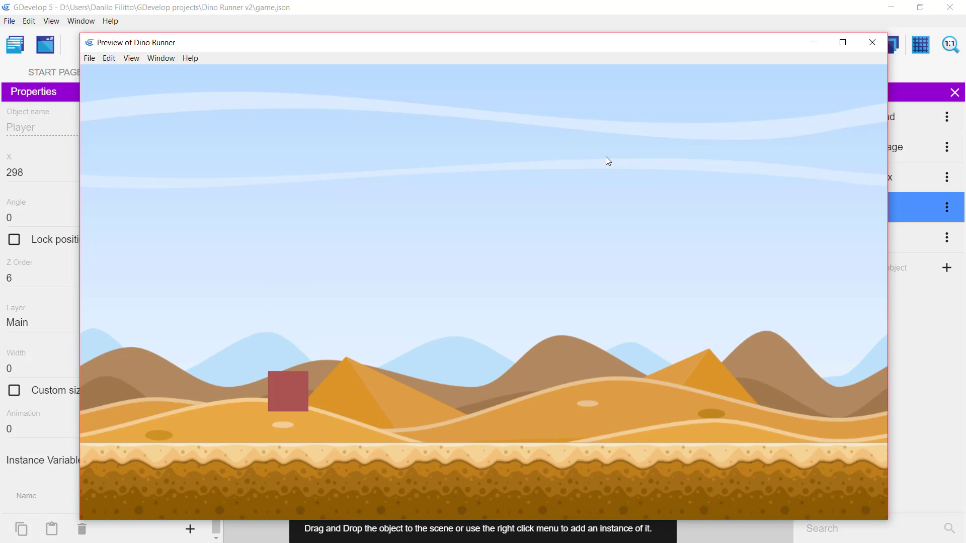
pyautogui.press('space')
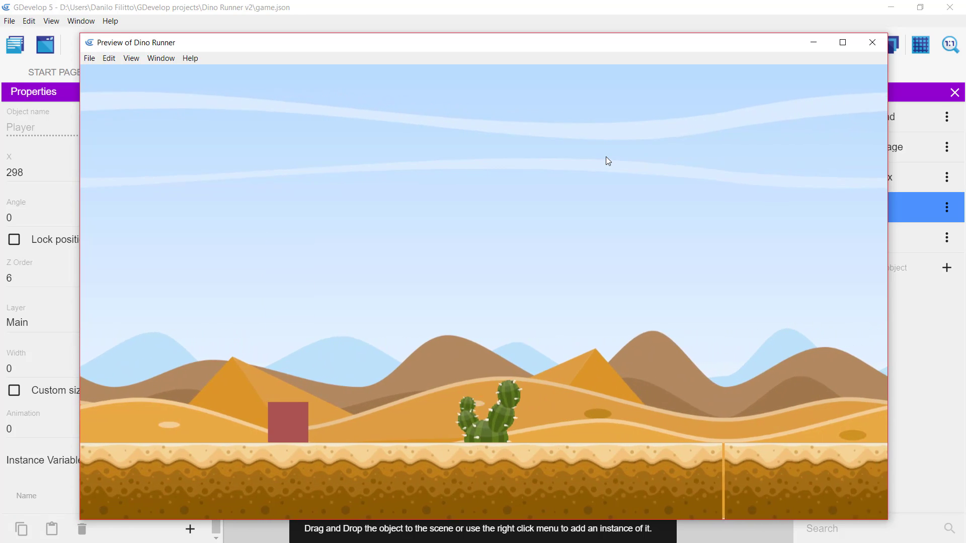
pyautogui.press('space')
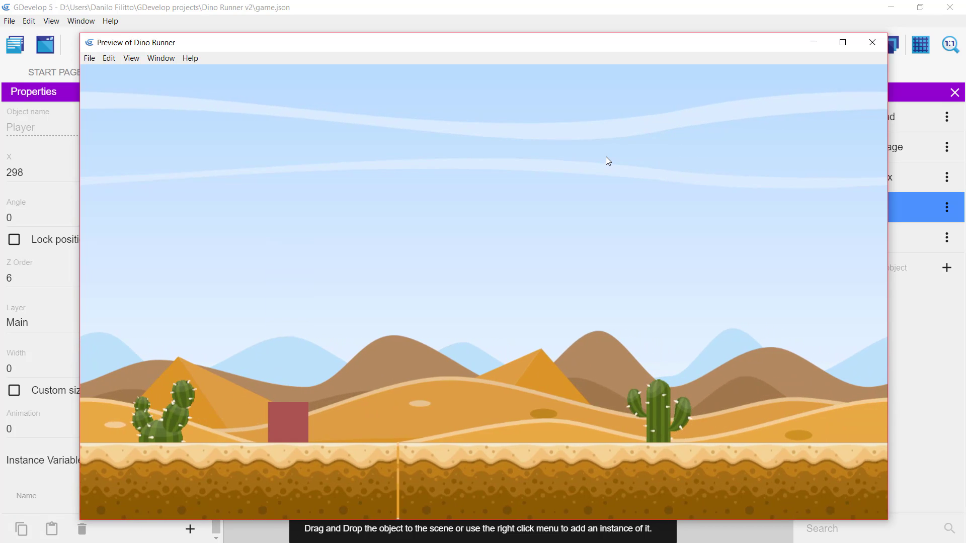
pyautogui.press('space')
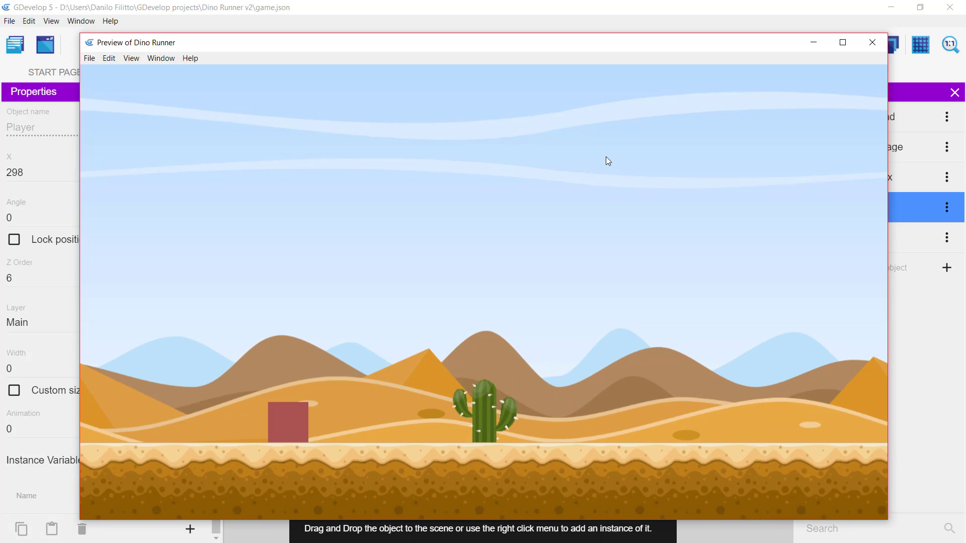
pyautogui.press('space')
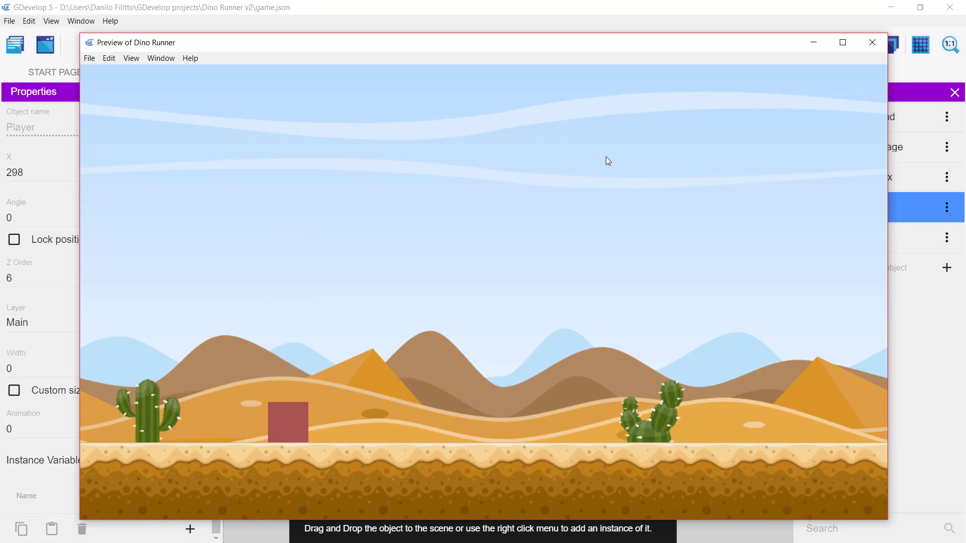
pyautogui.press('space')
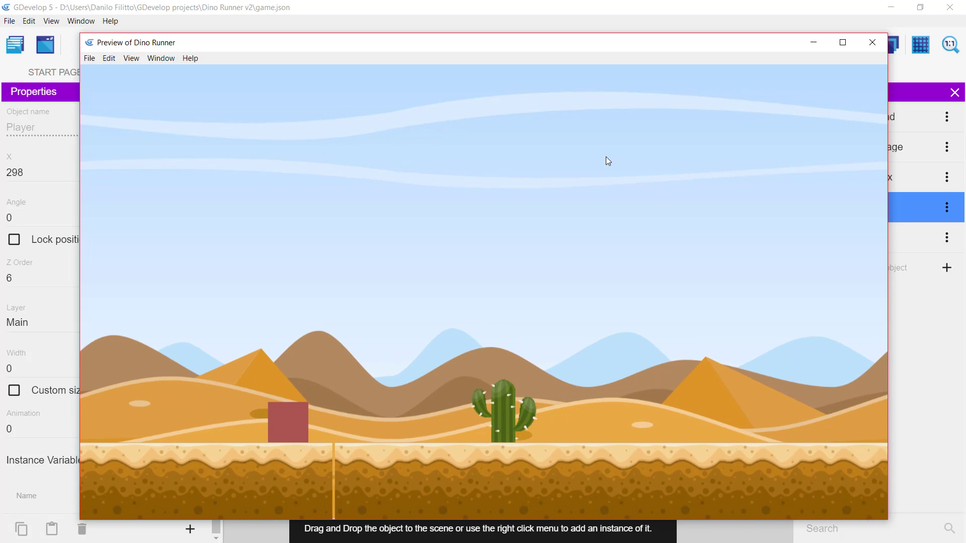
pyautogui.press('space')
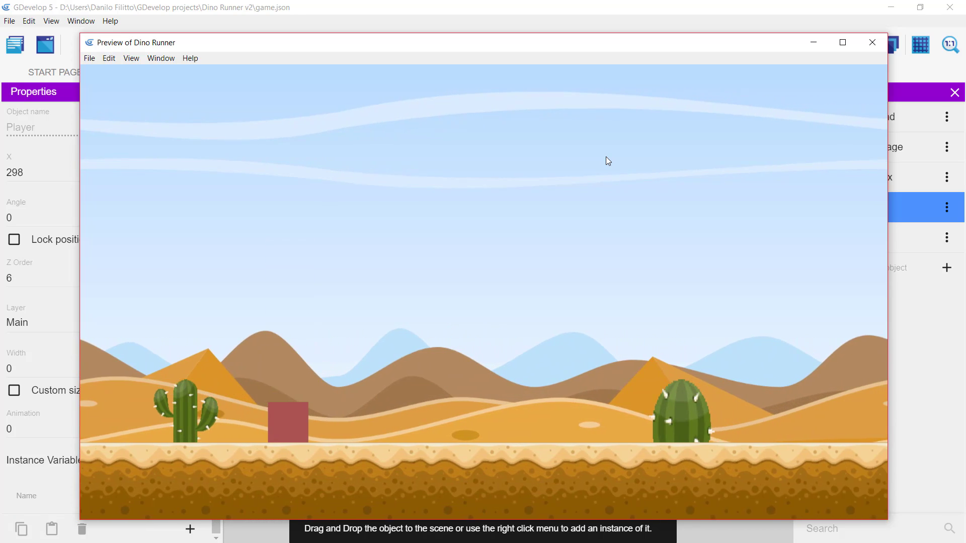
# - Close the preview window and save the Dino Runner project with Ctrl+S
pyautogui.click(872, 42)
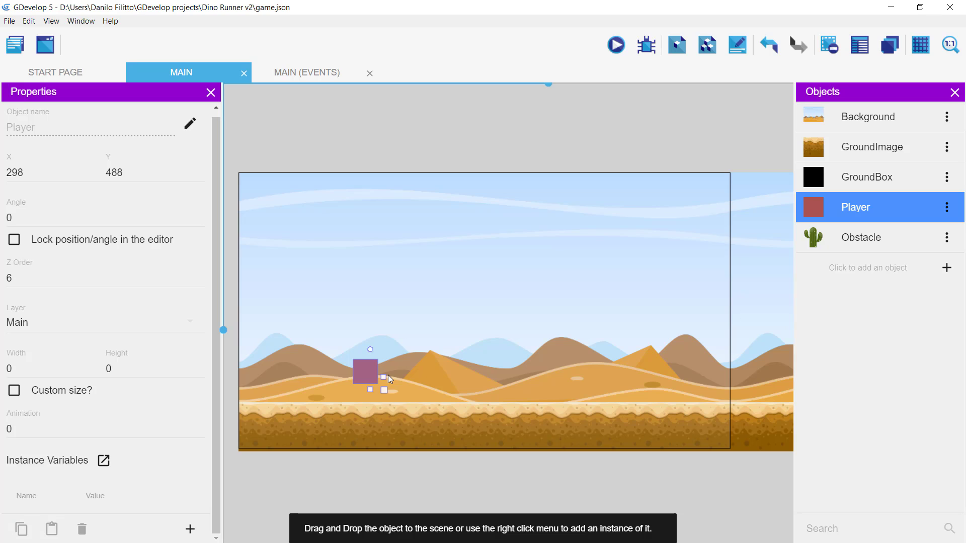
pyautogui.hotkey('ctrl', 's')
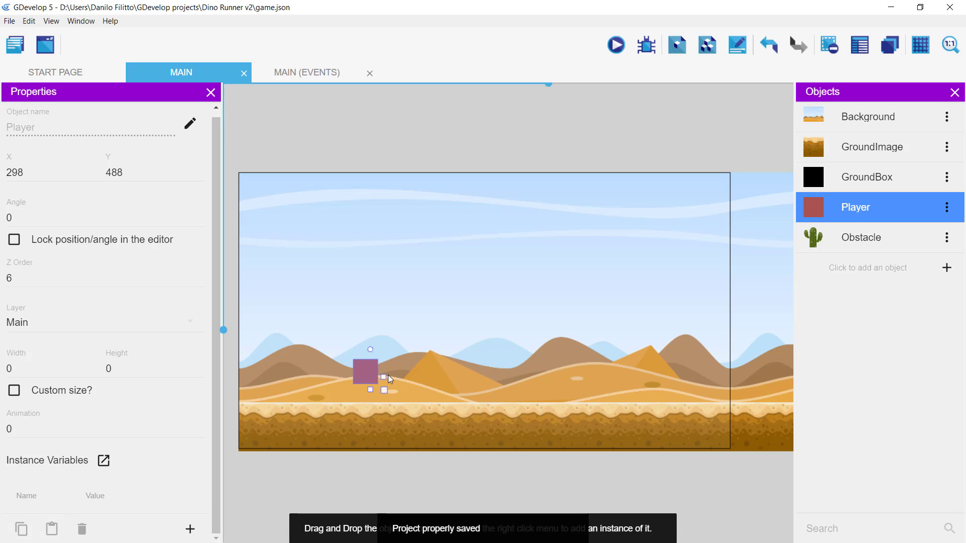